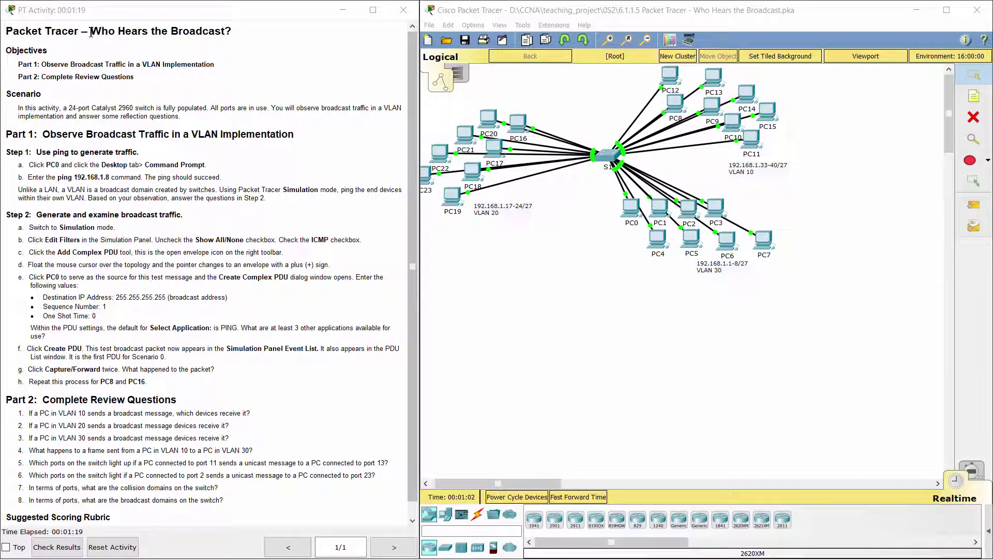
- Read the activity title, the scenario and the Part 1, Step 1 headings in the instructions
drag(90, 33, 256, 30)
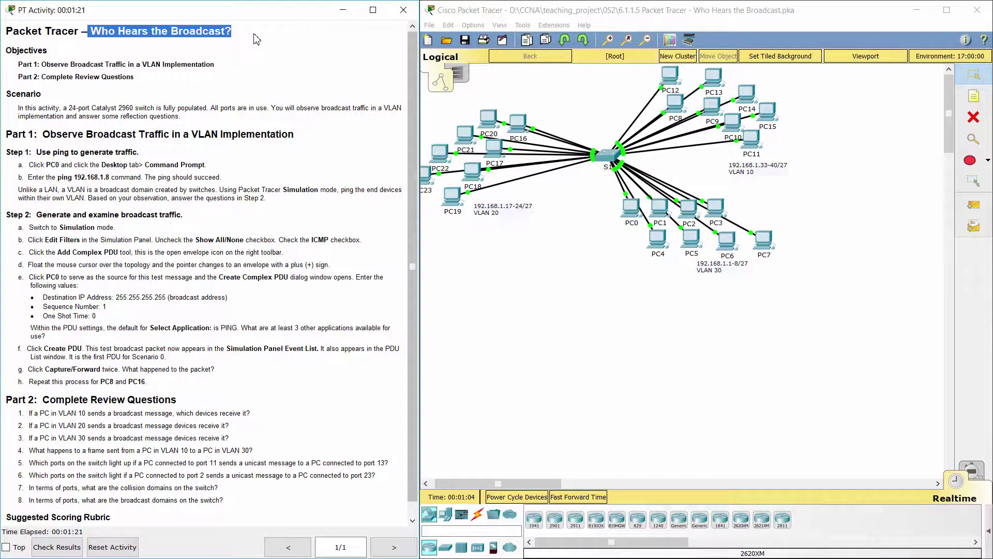
click(256, 39)
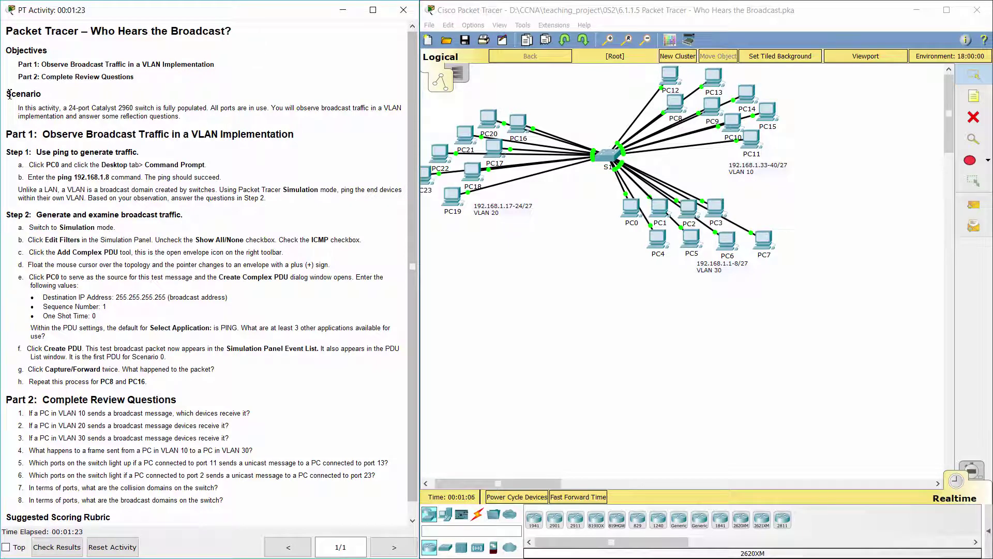
double_click(21, 107)
drag(32, 108, 190, 124)
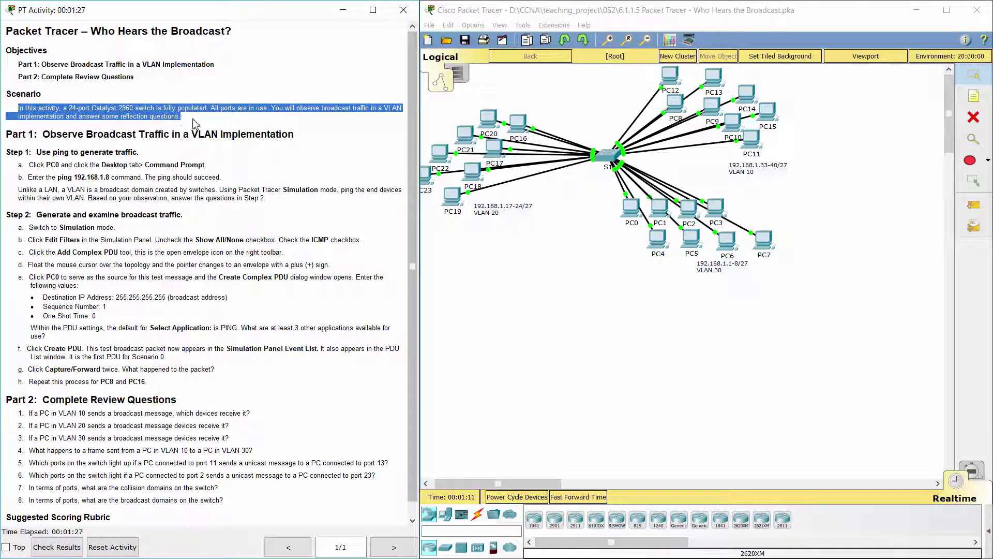
click(196, 122)
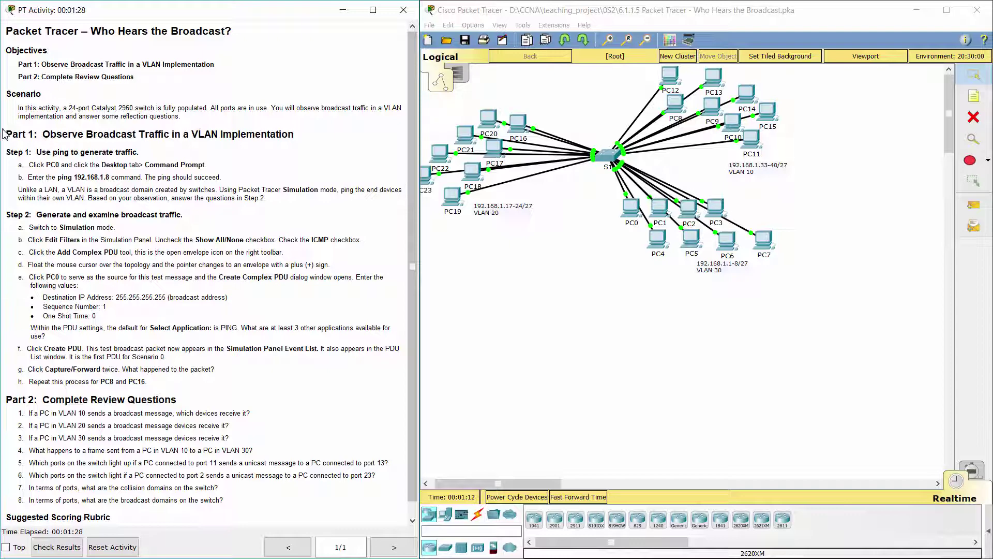
drag(5, 134, 303, 140)
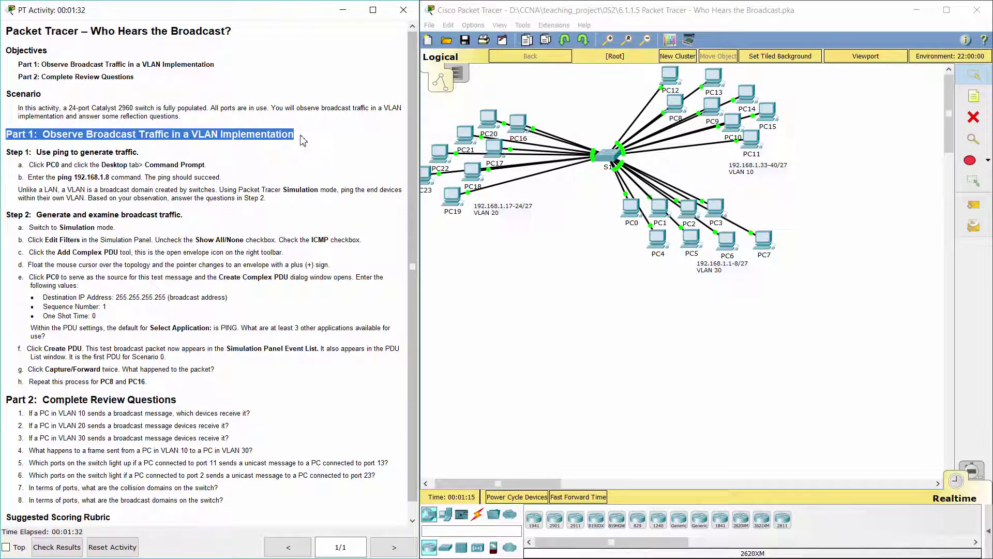
click(302, 140)
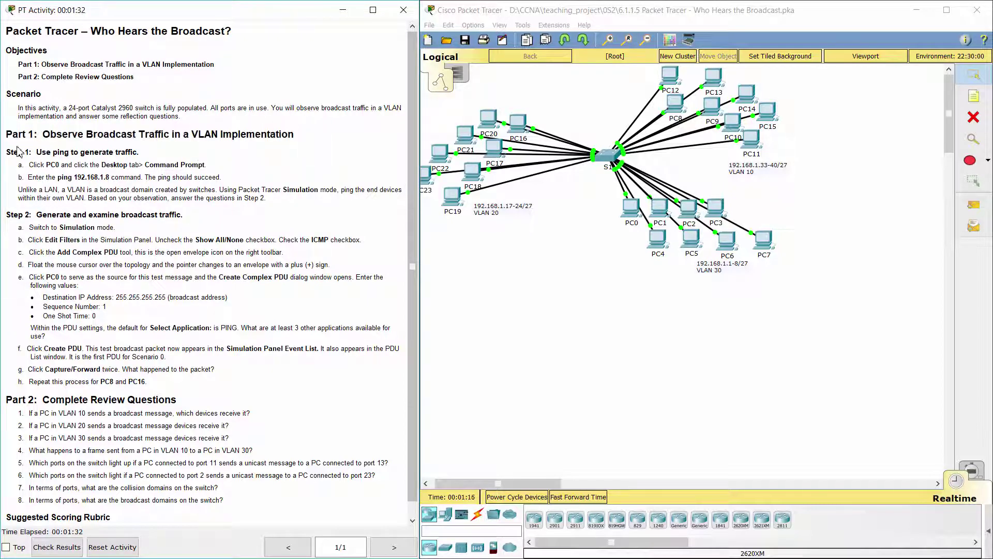
drag(6, 152, 152, 157)
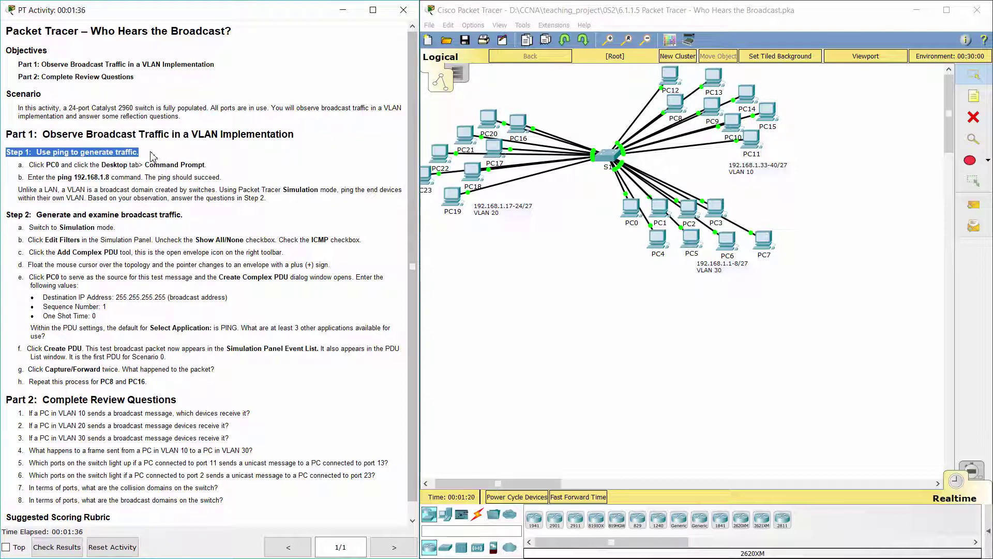
click(153, 156)
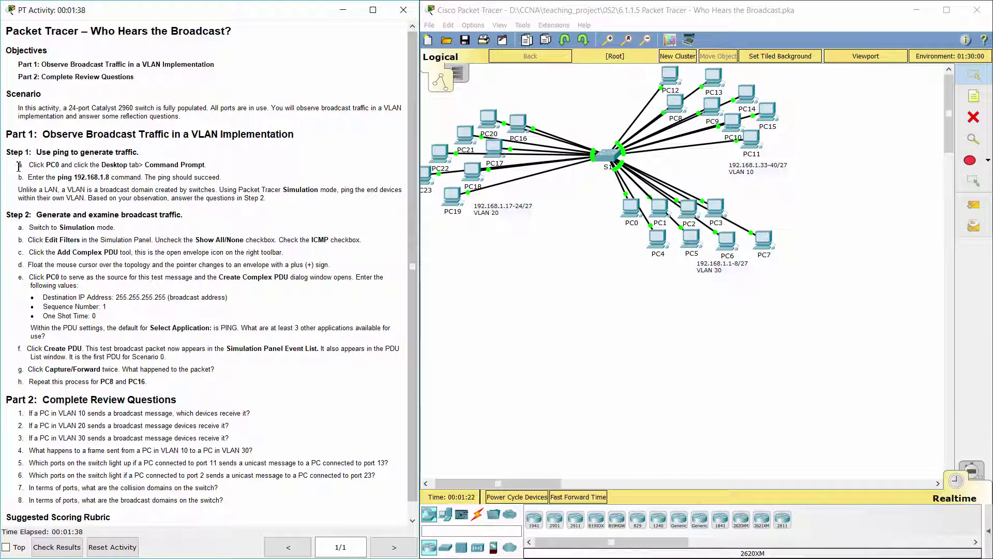
- Open the Command Prompt on PC0, following instruction a of Step 1
drag(19, 167, 216, 164)
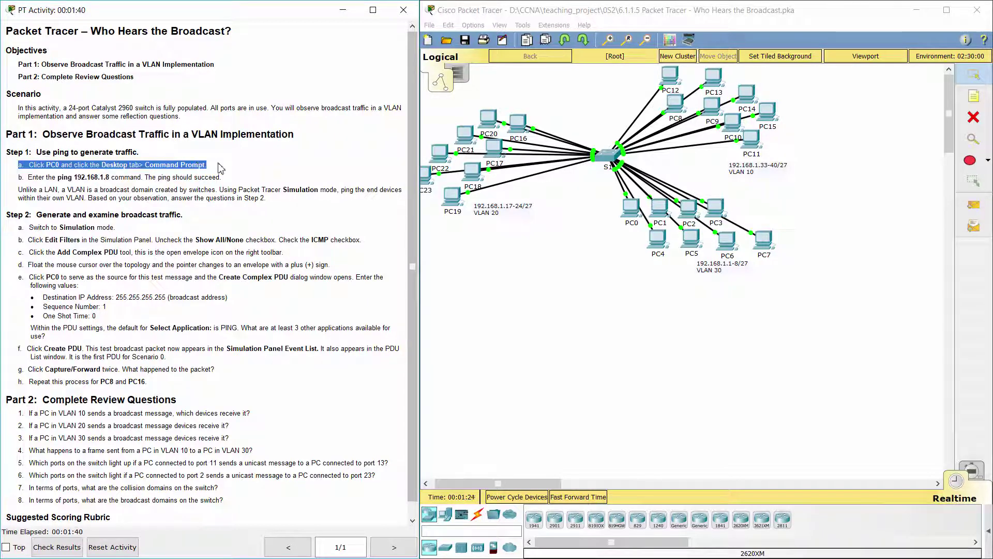
click(625, 217)
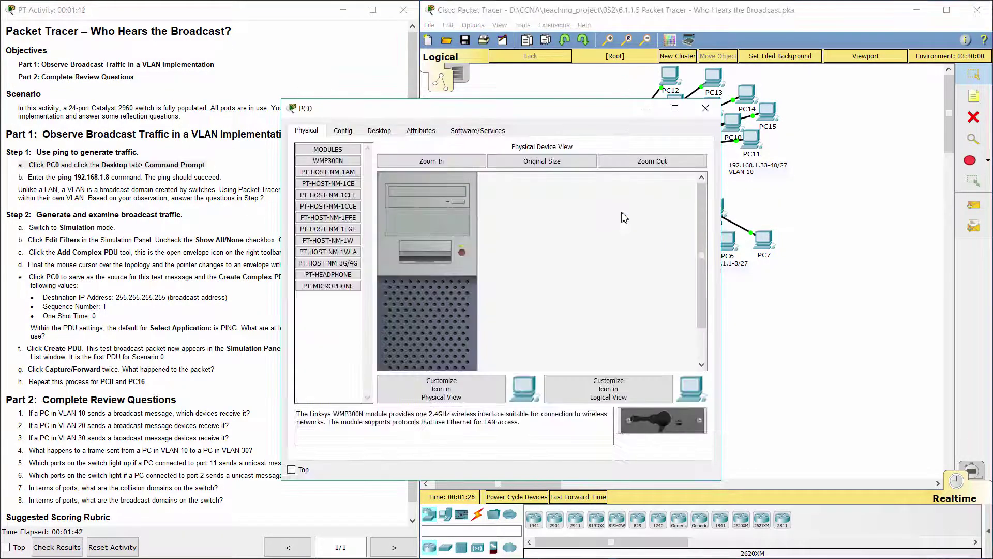
click(381, 130)
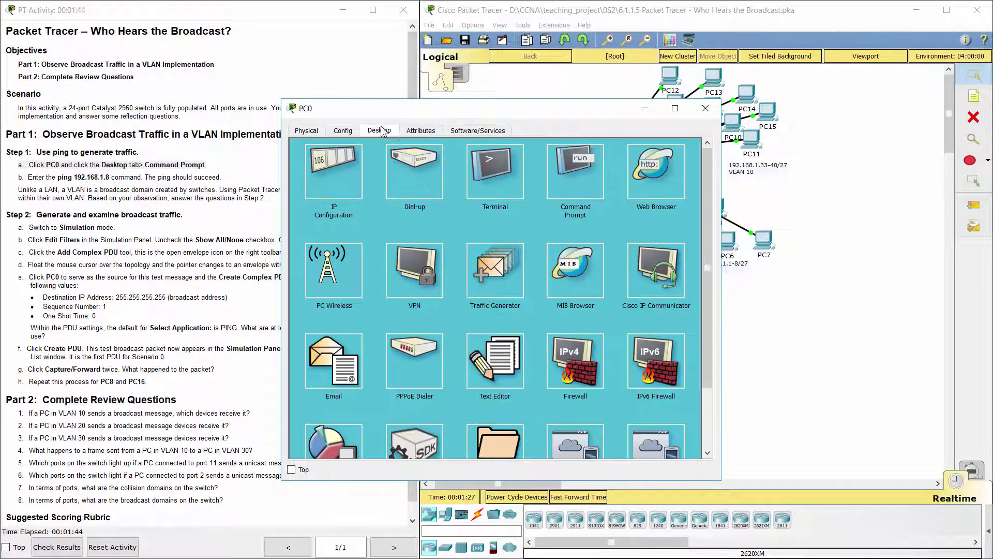
click(586, 189)
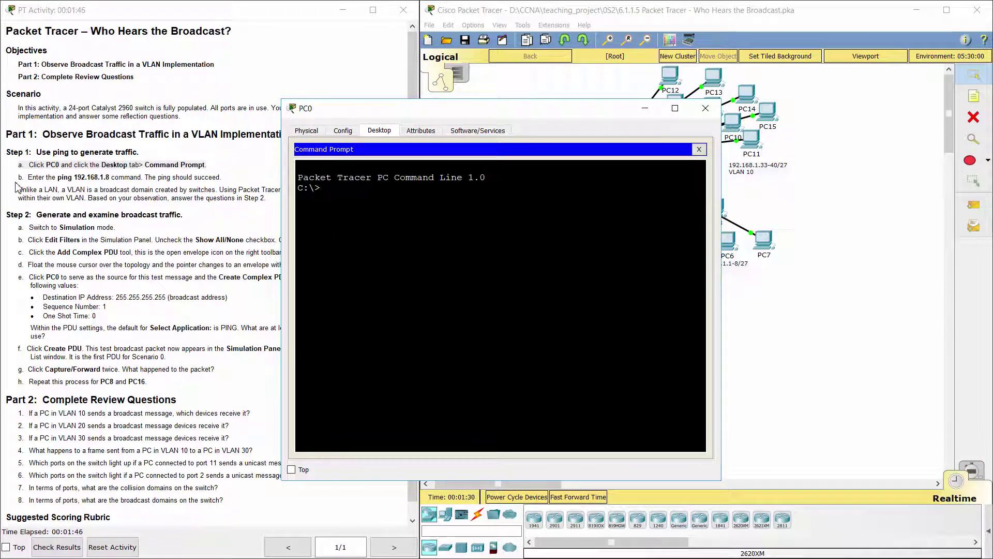
- Ping 192.168.1.8 from PC0's command prompt
mouse_move(18, 190)
mouse_down()
mouse_move(20, 177)
mouse_move(41, 174)
mouse_move(24, 177)
mouse_up()
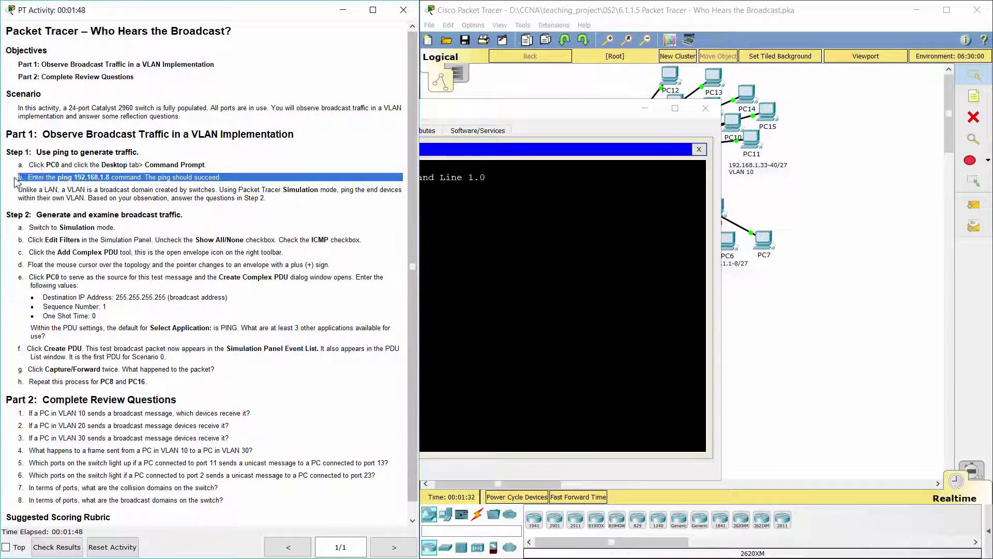
key(alt+Tab)
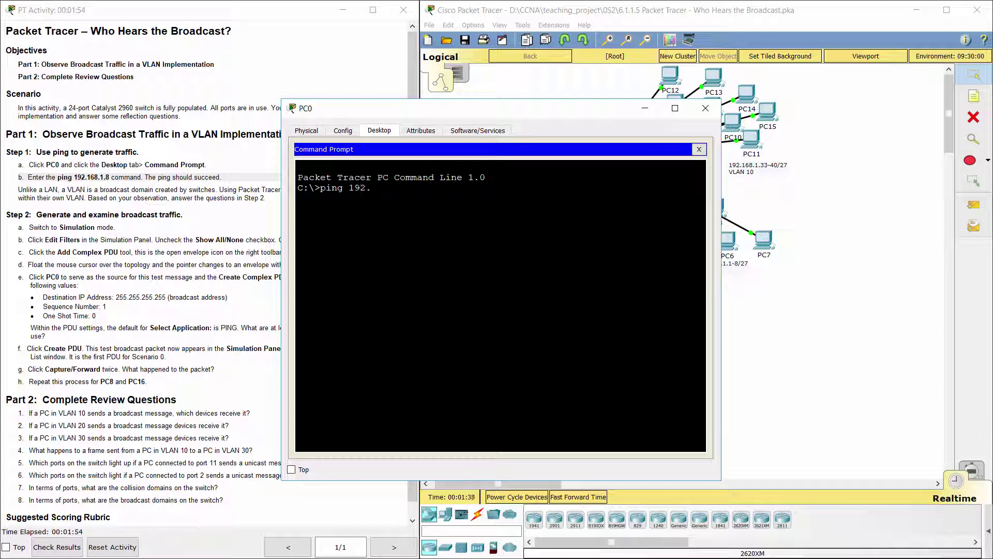
text(168.1.8)
key(Return)
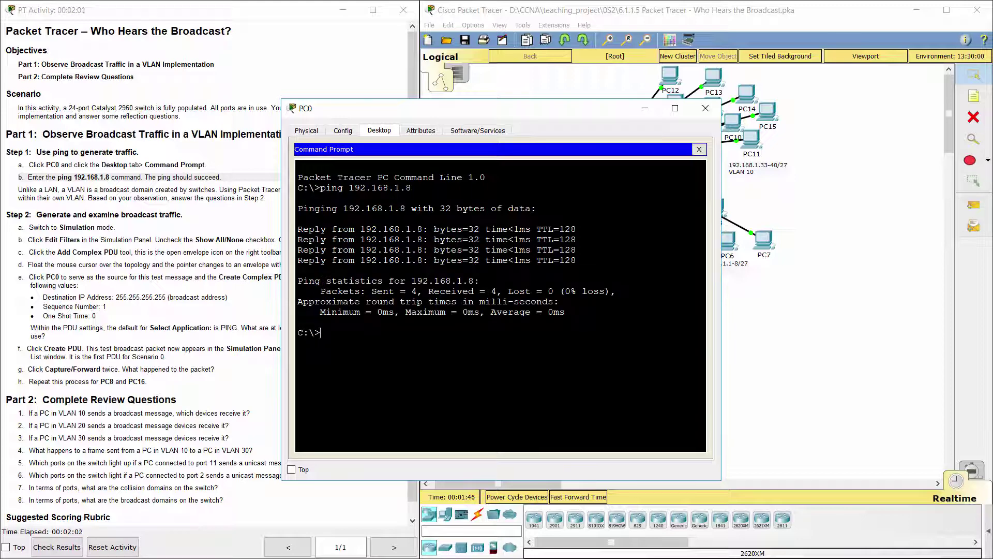
- Consult instruction a of Step 2 and switch the network from Realtime to Simulation mode
click(113, 200)
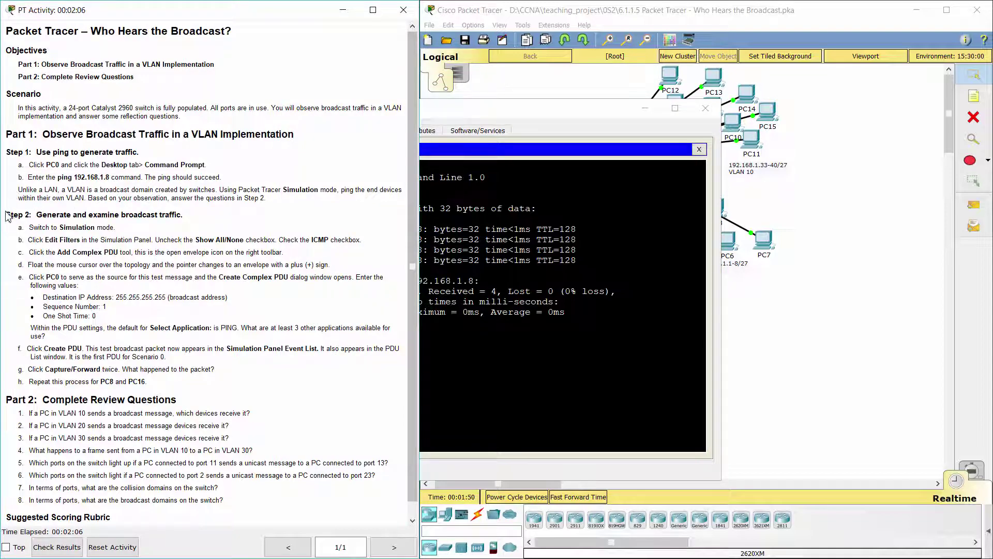
drag(6, 214, 187, 214)
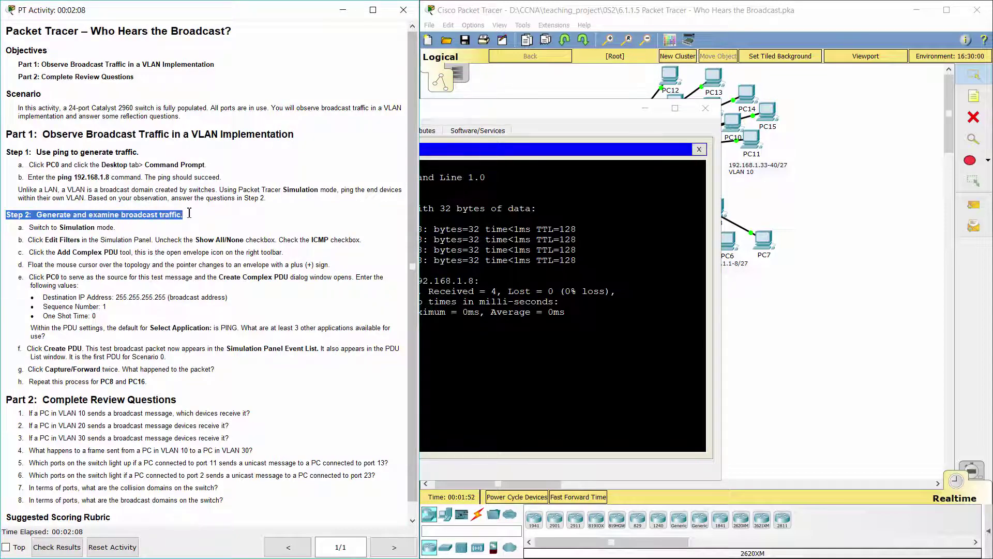
drag(15, 228, 139, 225)
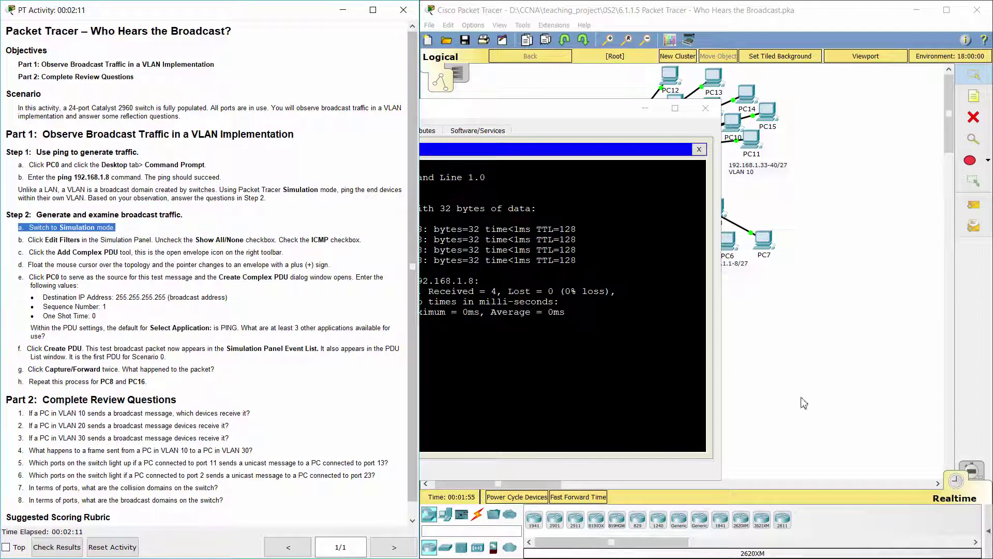
click(976, 471)
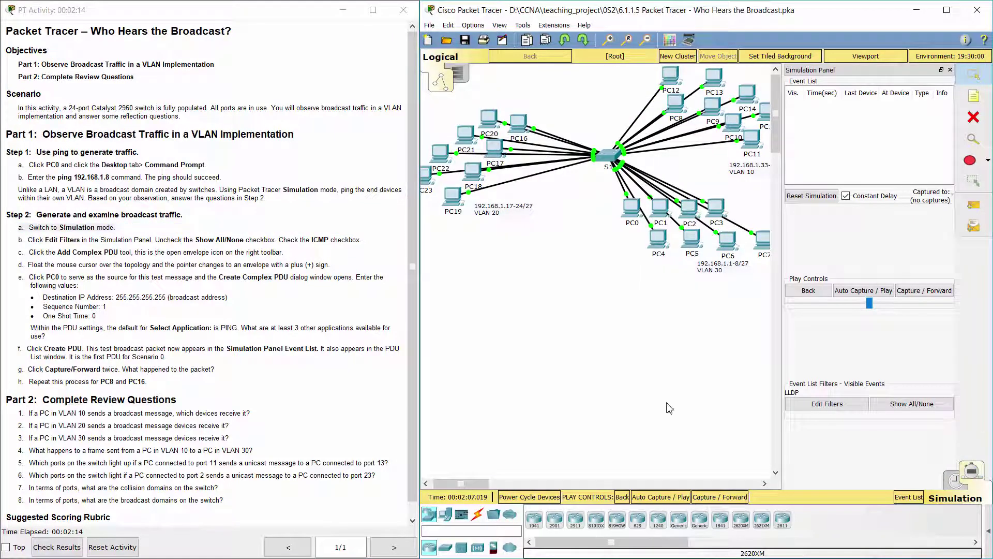
- Clear all event list filters and make ICMP the only visible event type
click(18, 243)
drag(18, 244, 369, 240)
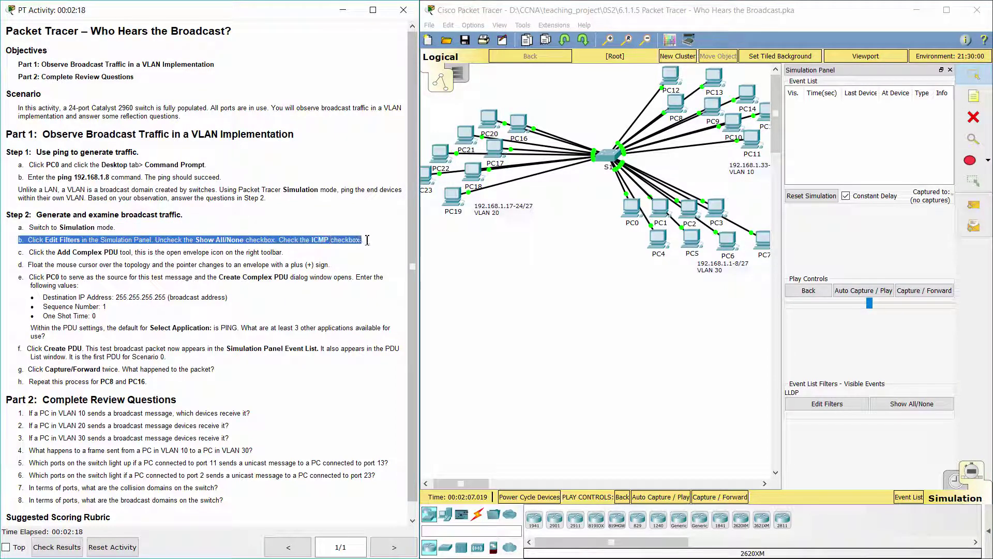
click(908, 399)
click(909, 408)
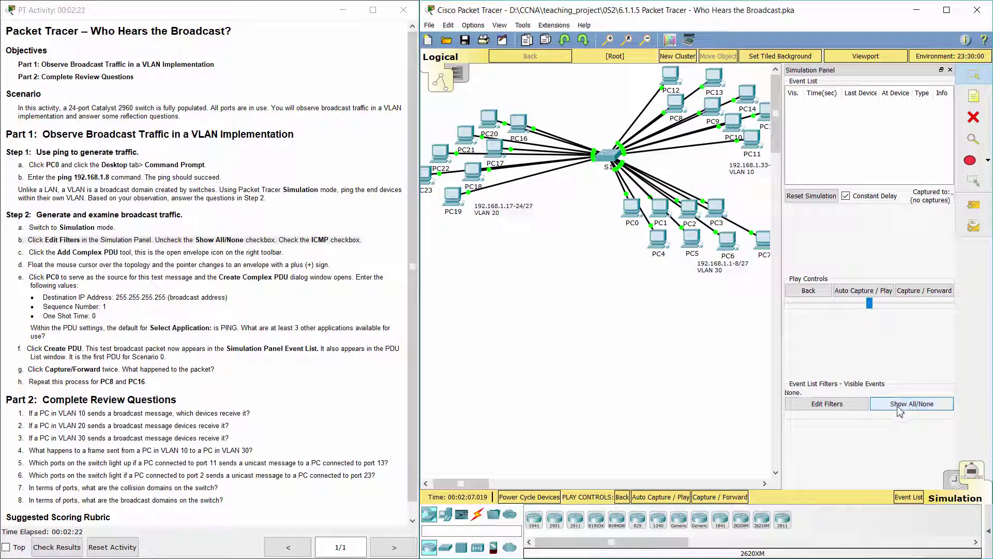
click(828, 404)
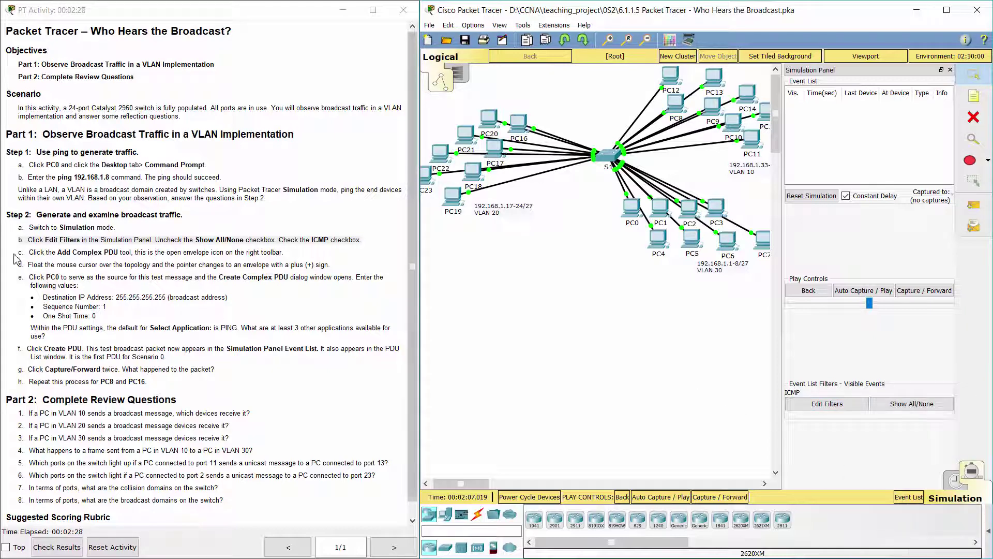
- Start a complex PDU with PC0 as its source device, following instructions c to e
drag(18, 252, 288, 249)
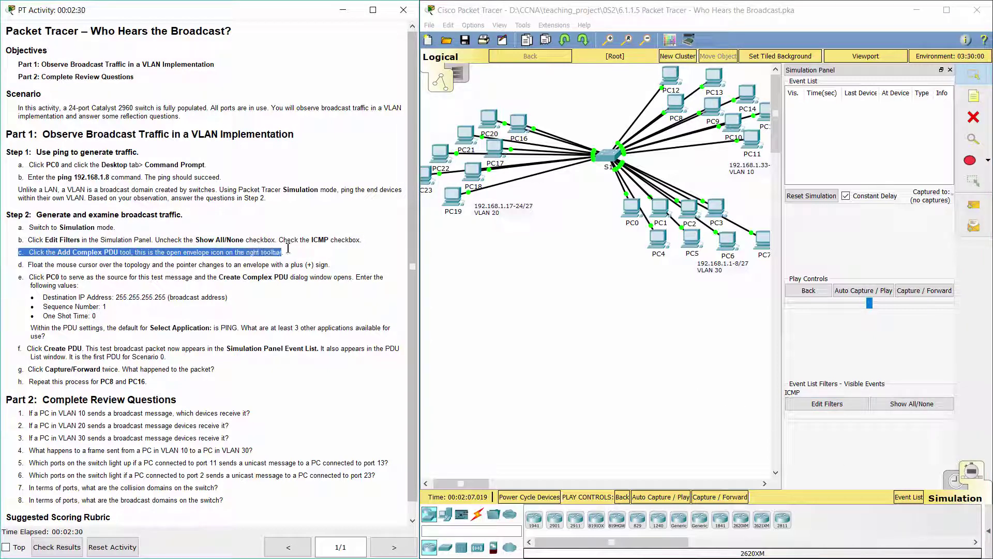
click(973, 231)
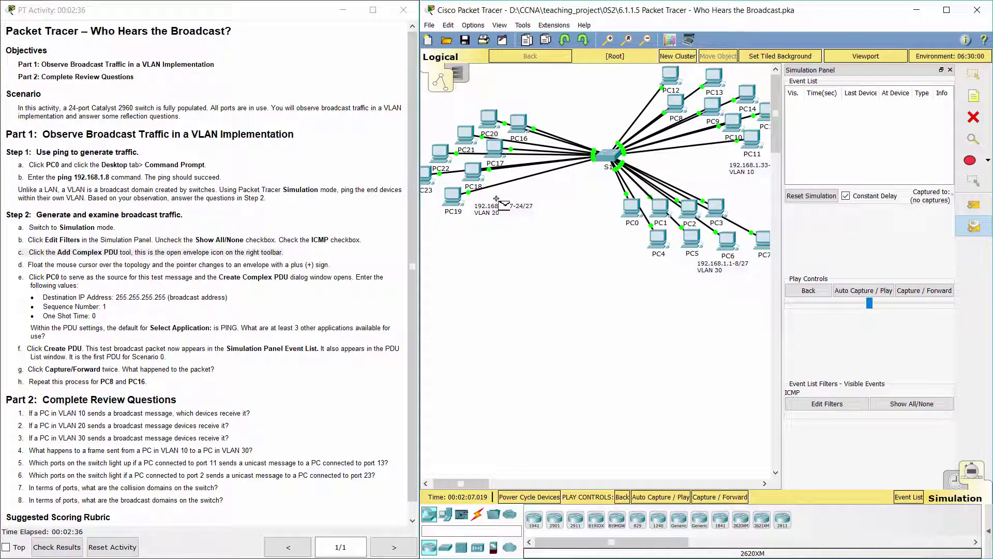
drag(20, 266, 344, 265)
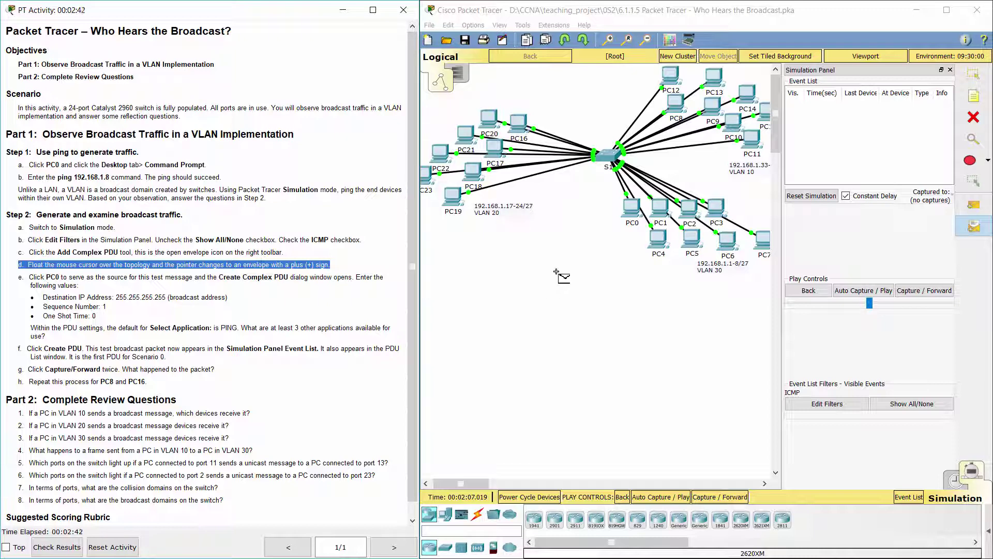
drag(9, 285, 153, 285)
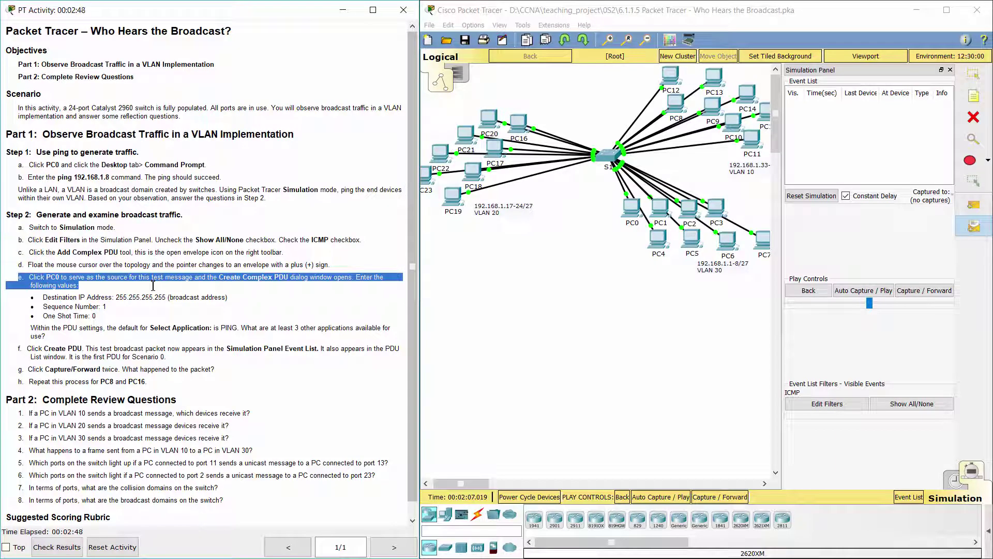
click(633, 212)
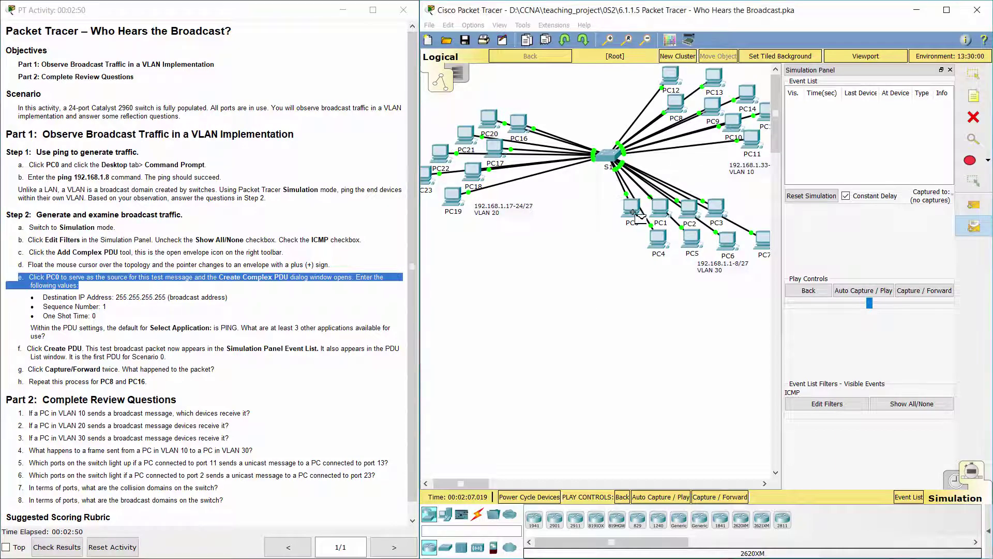
click(633, 212)
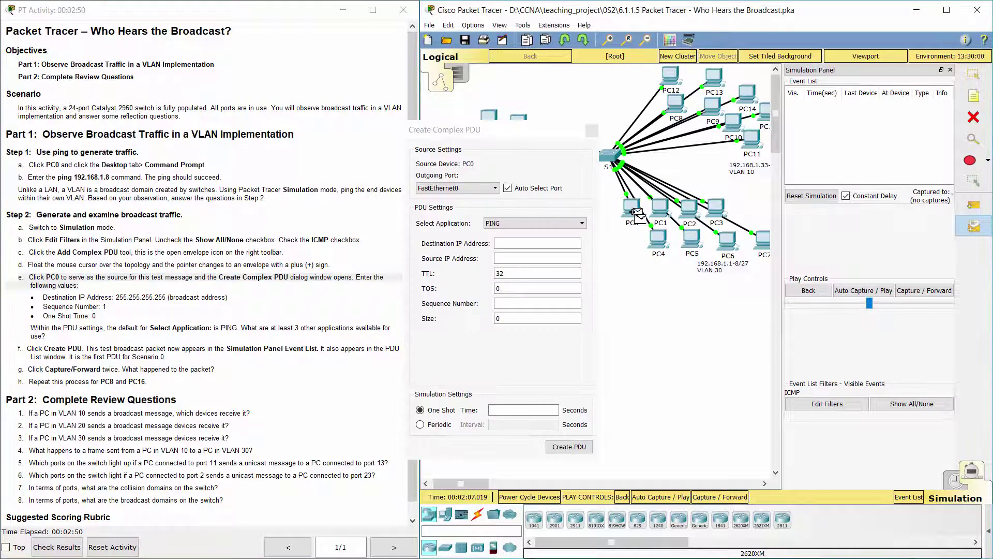
- Set the complex PDU's destination IP address to the broadcast address 255.255.255.255
click(43, 307)
drag(33, 302, 229, 296)
click(518, 241)
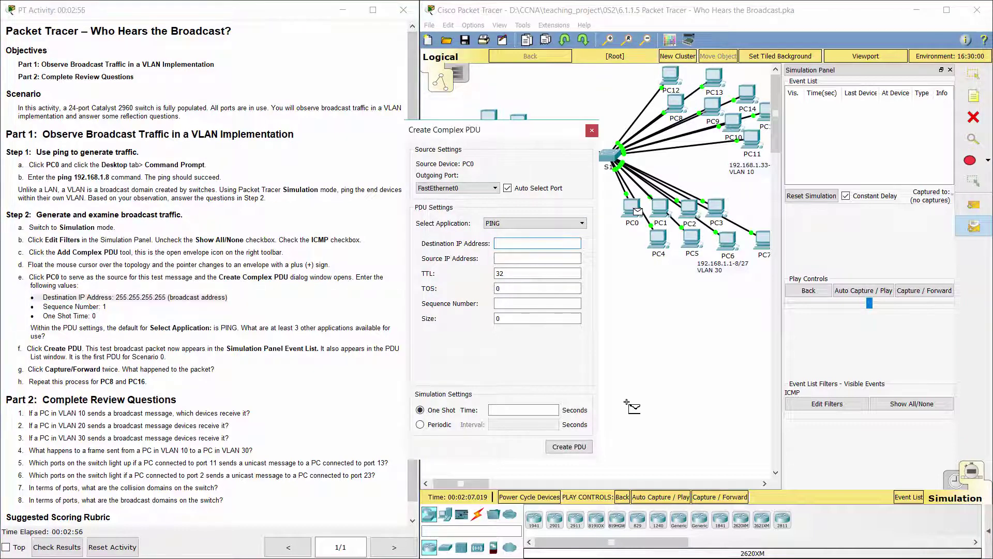
text(255.255.255)
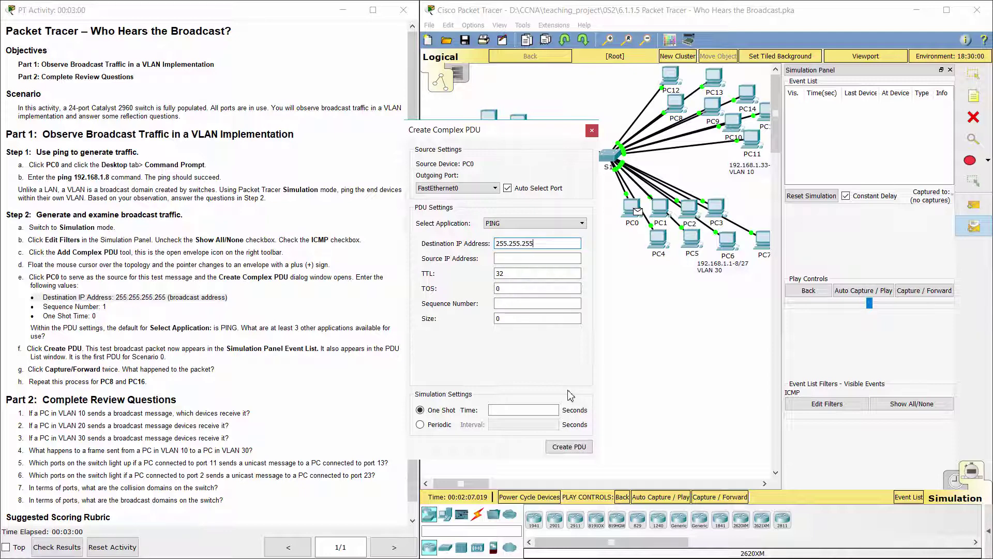
text(.255)
- Set the PDU's sequence number to 1 and its one-shot time to 0 seconds
drag(31, 307, 123, 313)
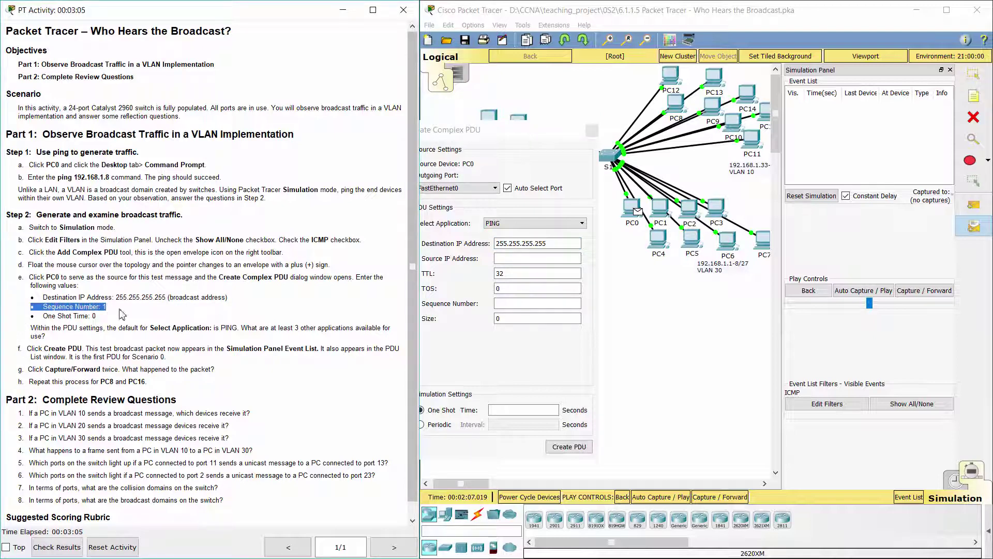
click(528, 305)
text(1)
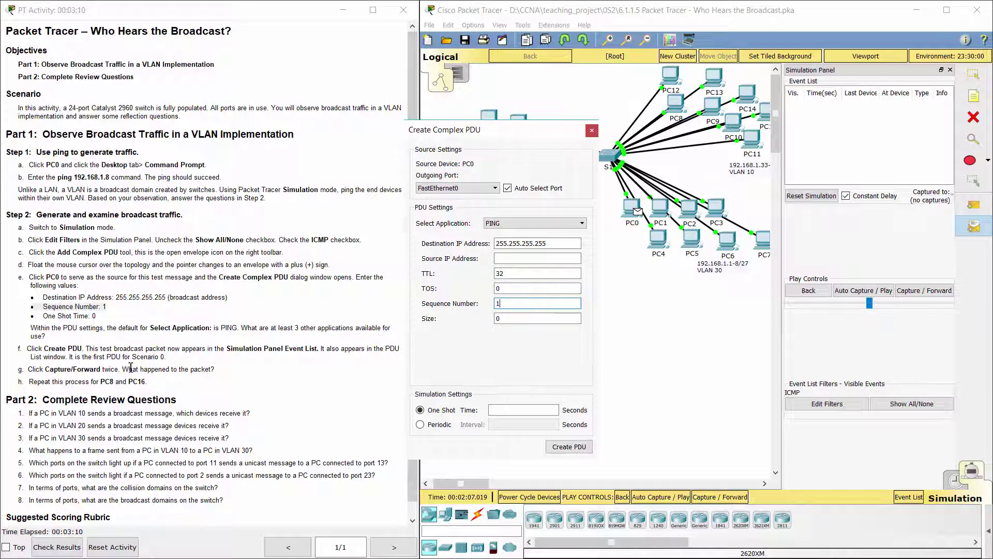
drag(31, 316, 93, 314)
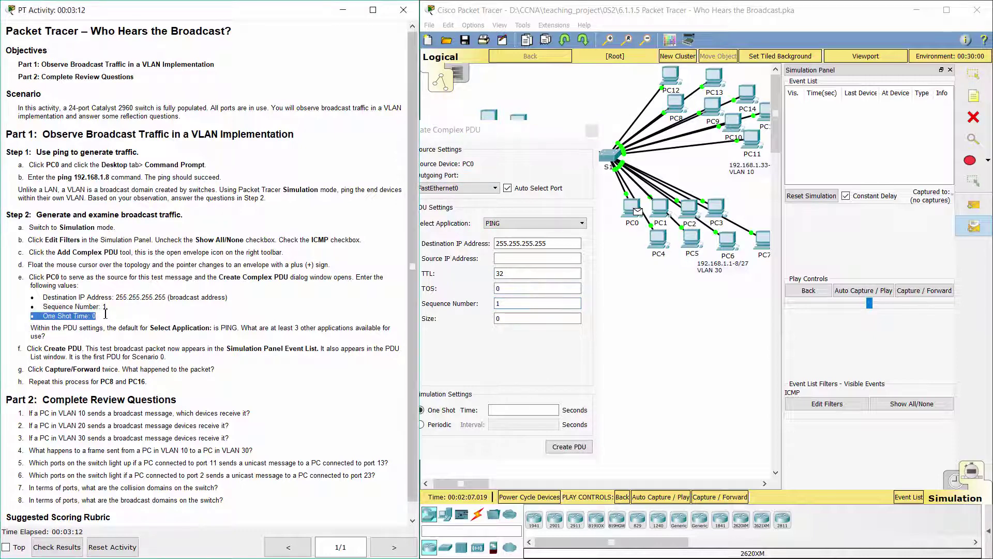
click(503, 411)
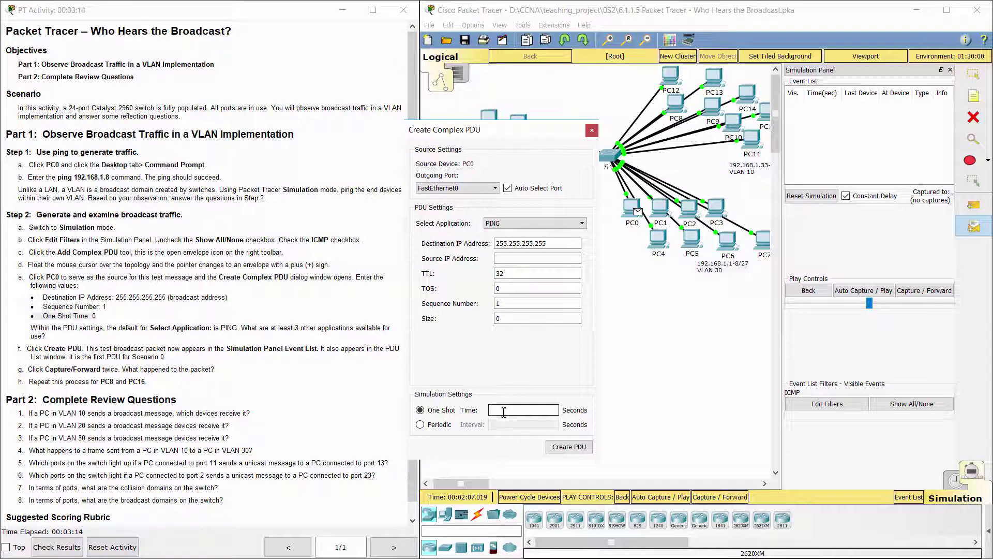
text(0)
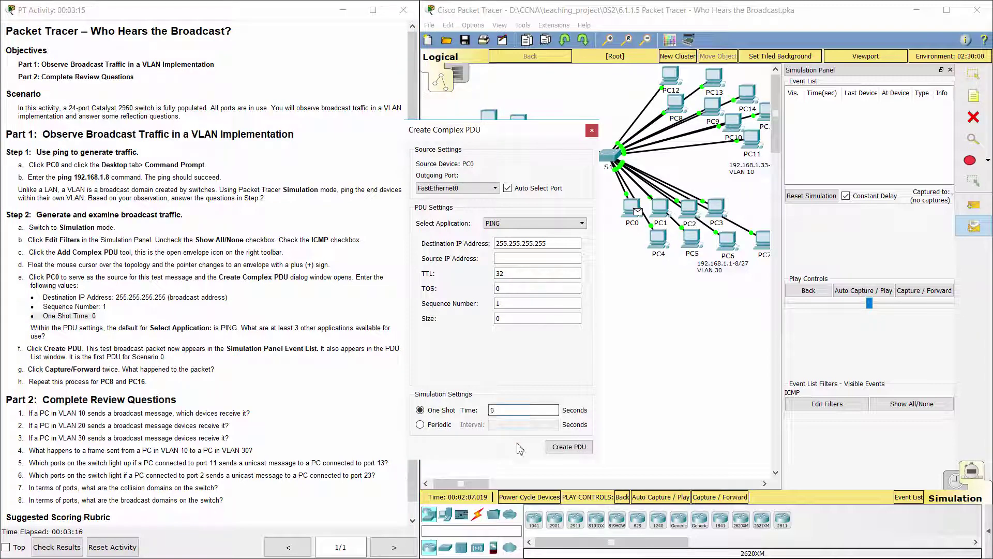
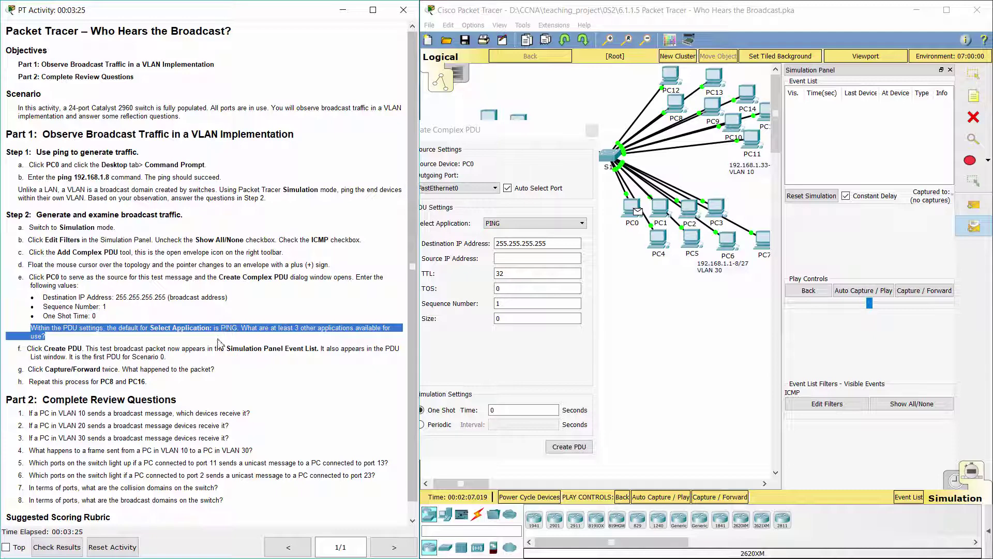
- Create the configured broadcast PDU from PC0, following instruction f
click(221, 343)
drag(18, 351, 175, 356)
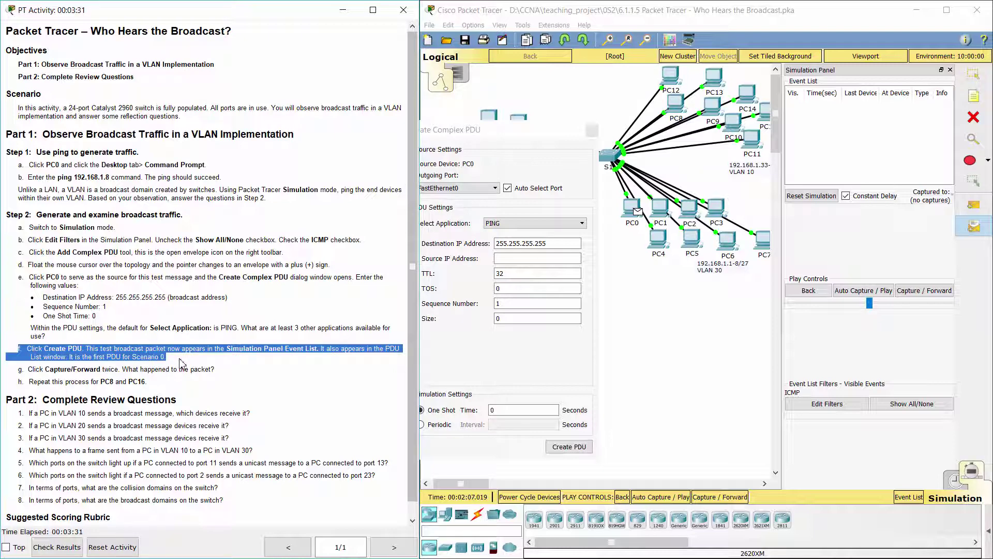
click(181, 362)
click(569, 447)
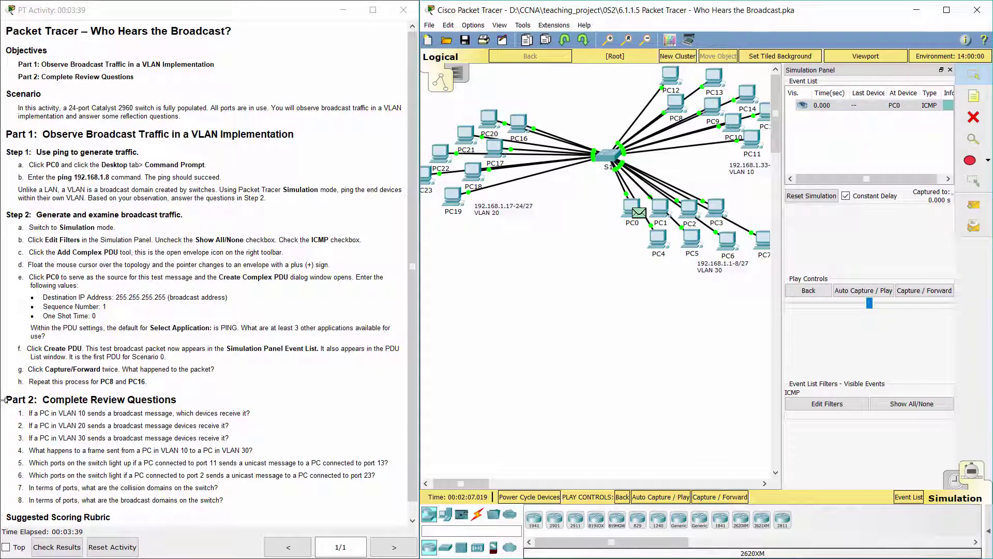
- Capture PC0's broadcast forward two steps in the simulation, as instruction g requires
drag(16, 369, 220, 369)
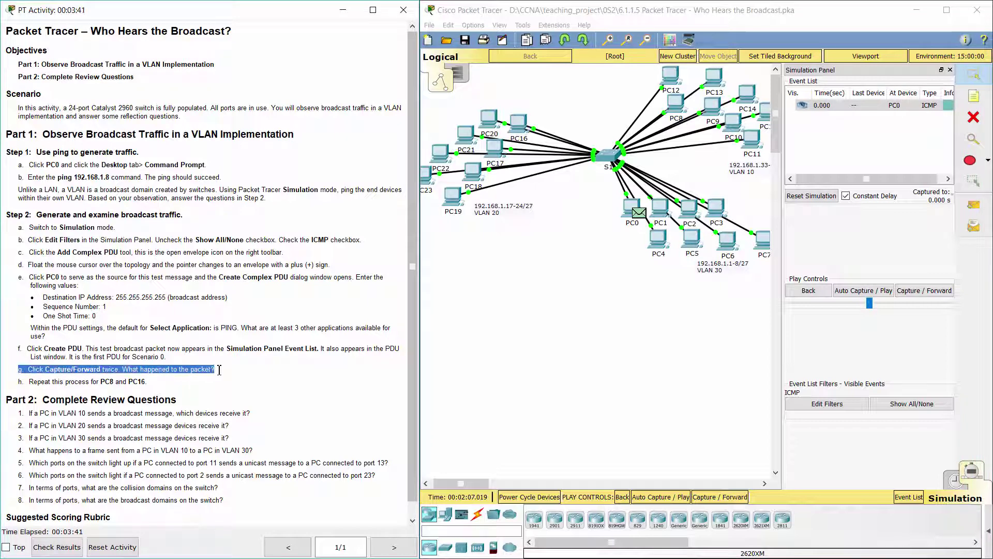
click(713, 498)
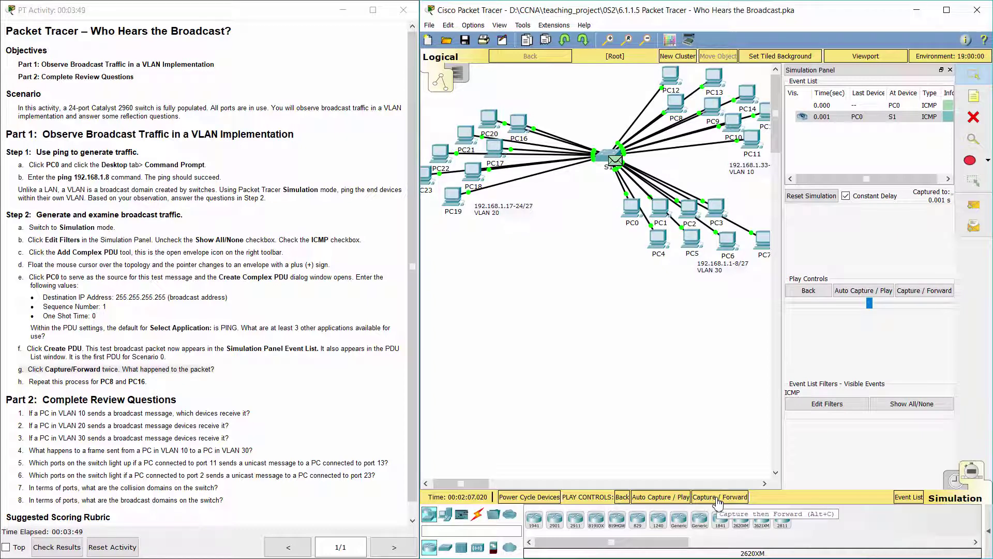
click(717, 497)
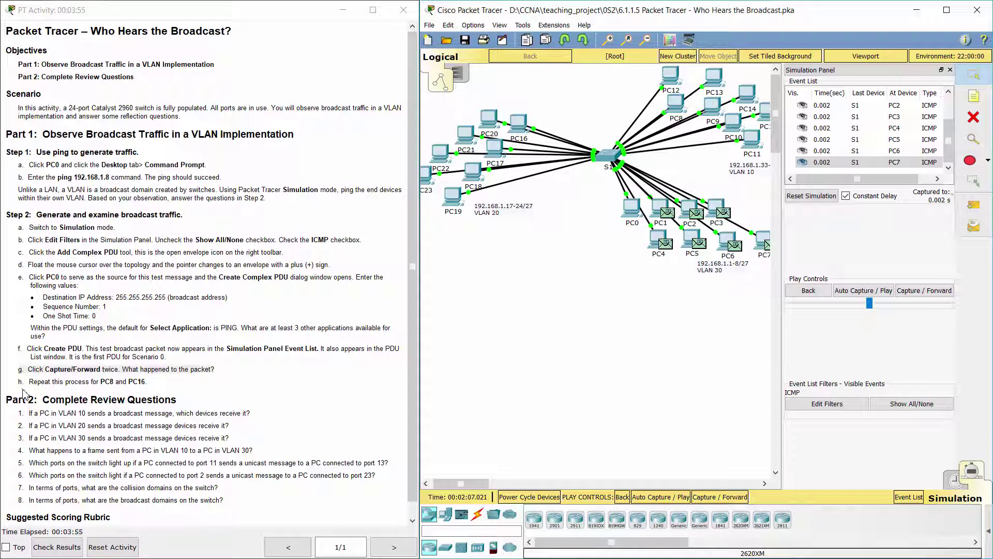
- Reset the simulation and start a complex PDU with PC8 as its source device, following instruction h
drag(14, 385, 150, 382)
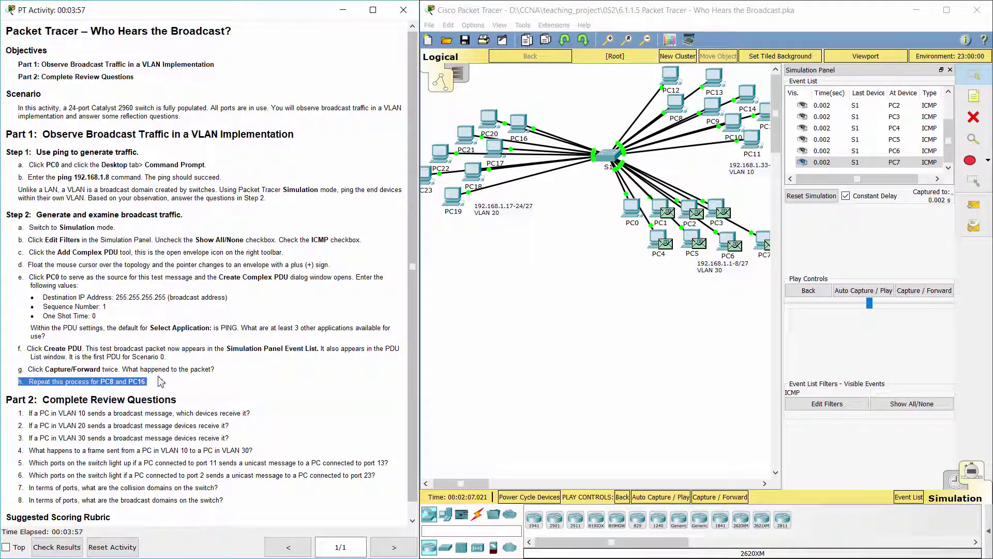
click(811, 196)
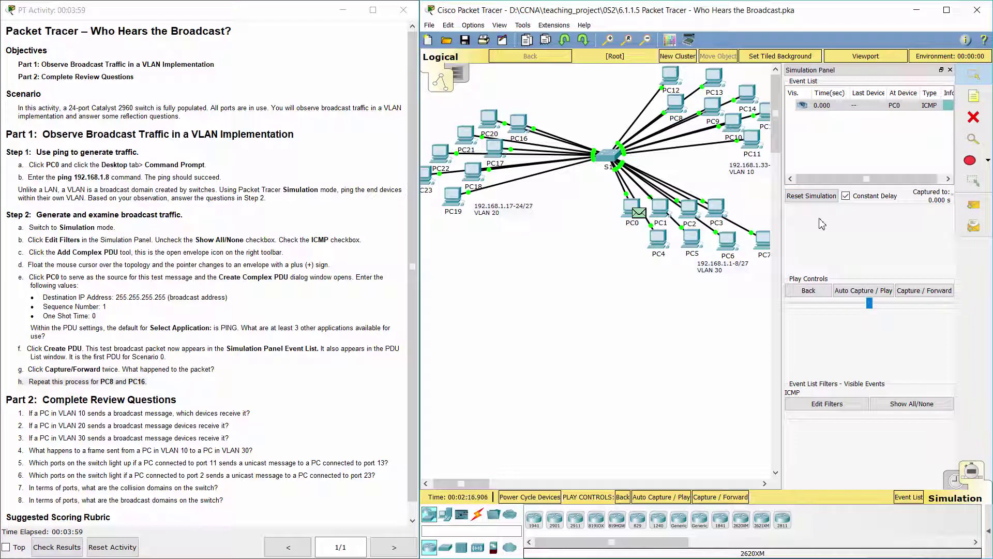
click(973, 230)
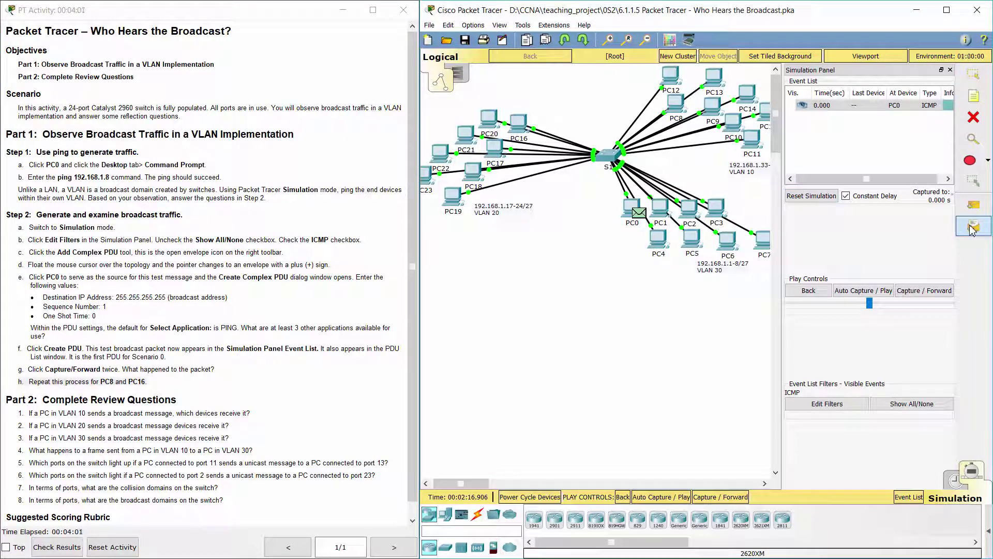
click(677, 105)
- Create PC8's PDU with destination IP address 255.255.255.255, sequence number 1 and a one-shot time of 0 seconds
text(255.255.255.255)
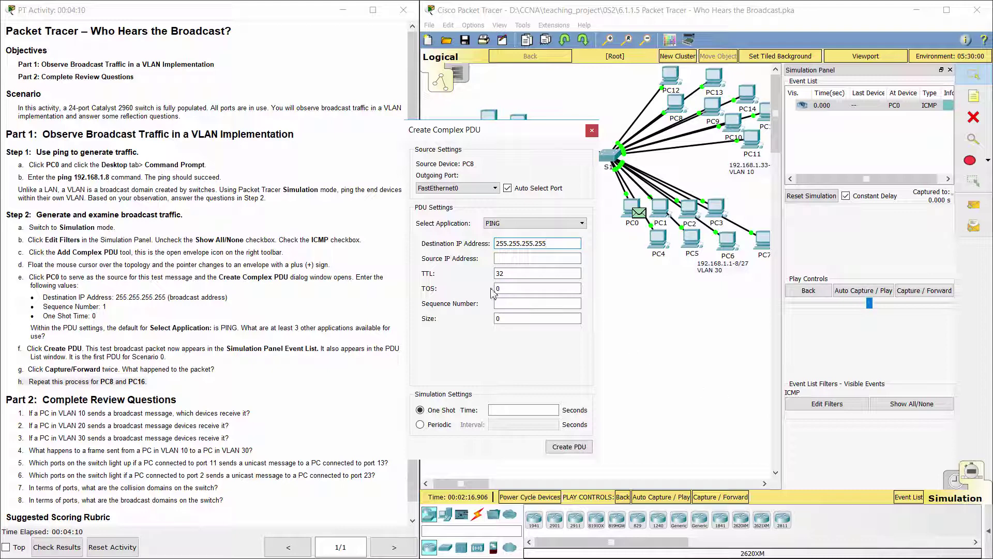
click(523, 303)
text(1)
click(528, 410)
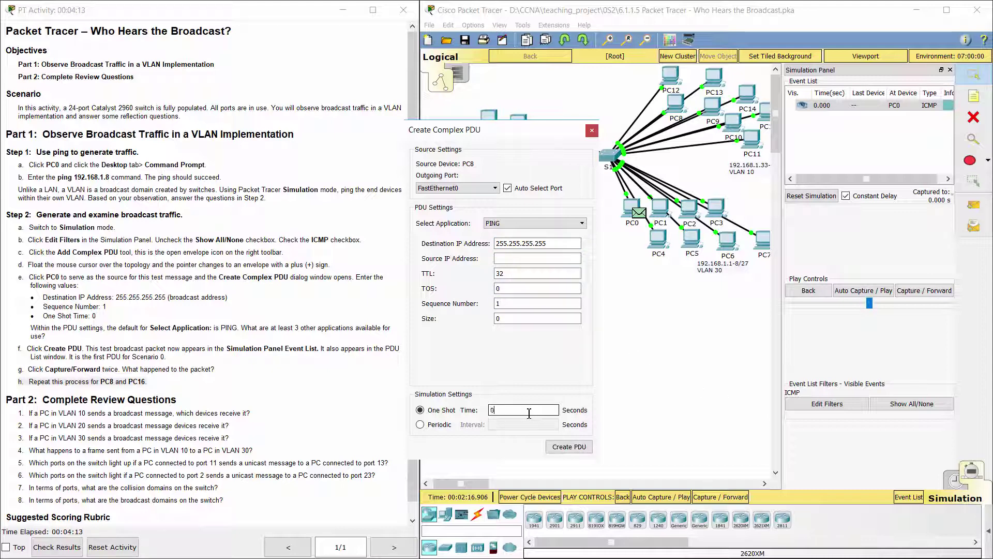
click(569, 446)
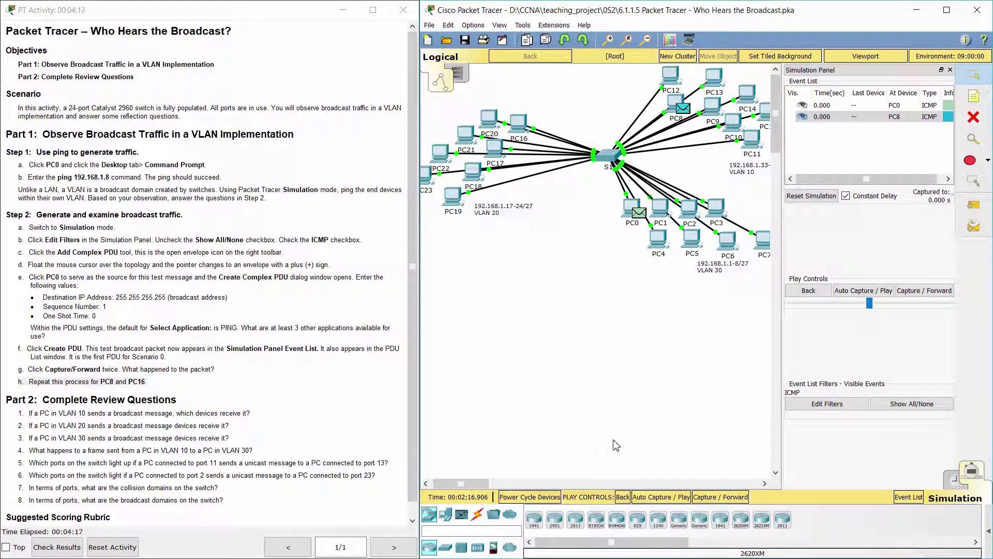
- Capture the PC0 and PC8 broadcasts forward two steps, and reset the simulation
click(712, 499)
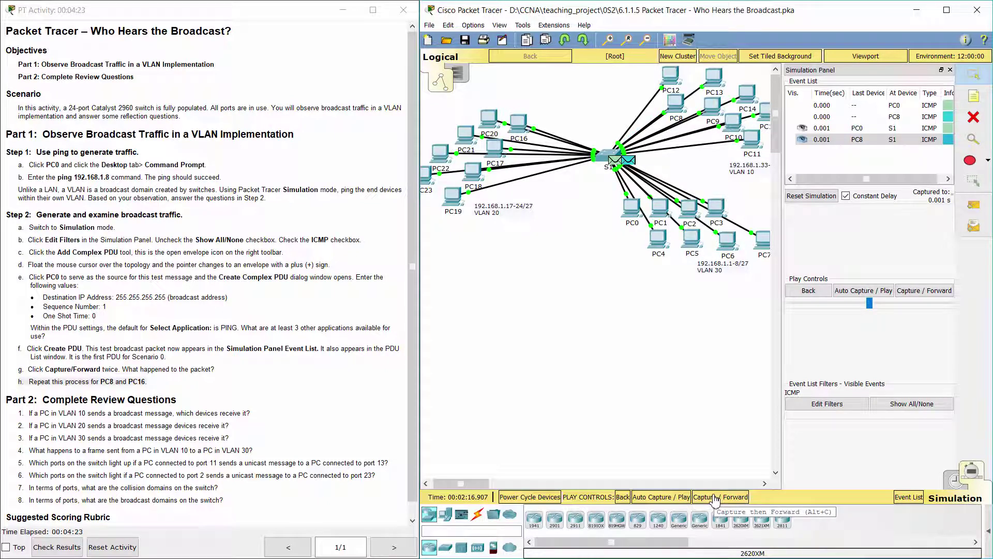
click(716, 500)
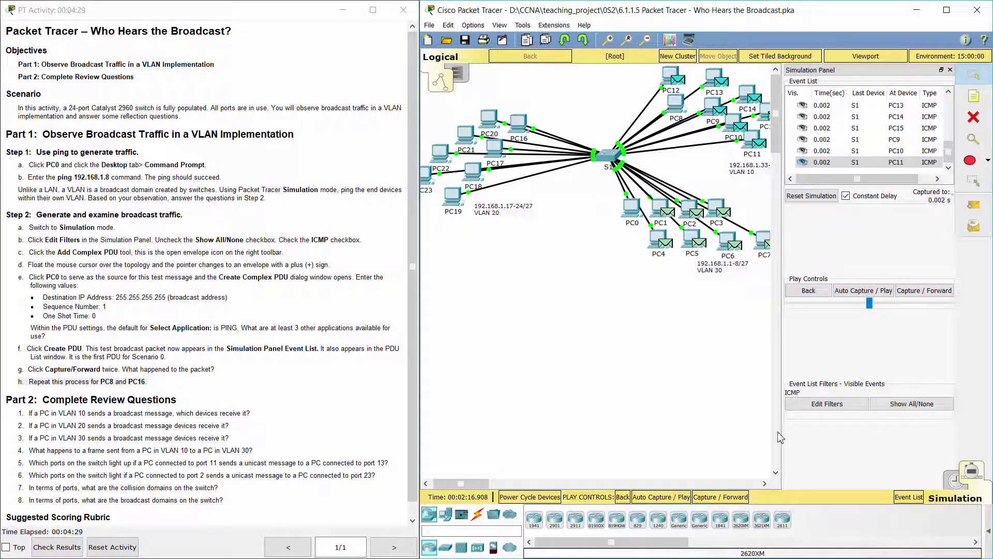
click(810, 196)
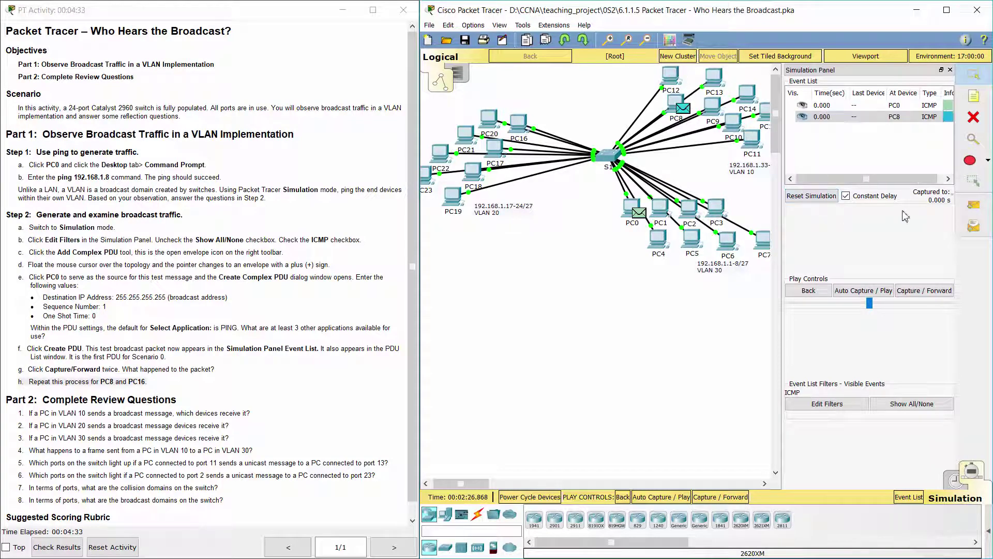
- Start a complex PDU with PC16 as its source device and destination IP address 255.255.255.255
click(976, 227)
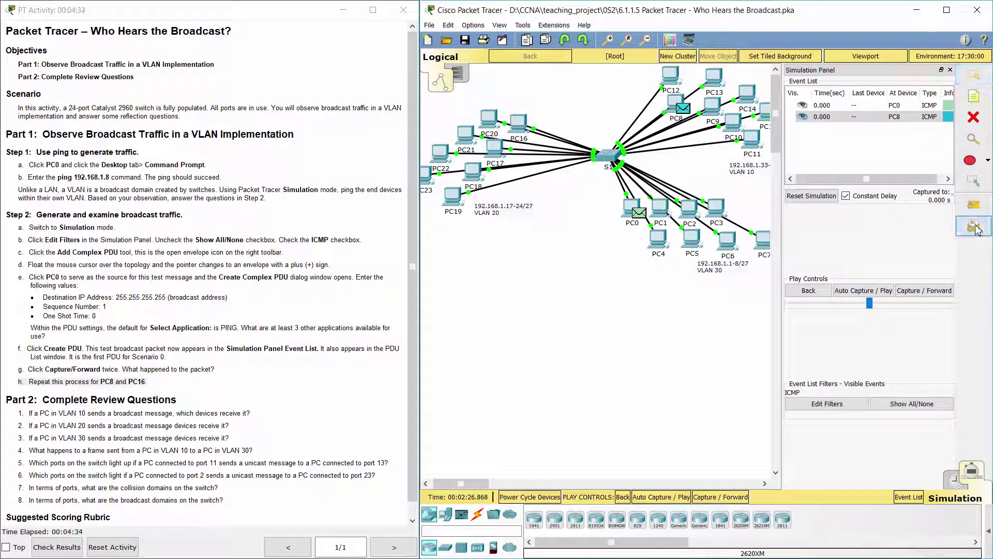
click(519, 130)
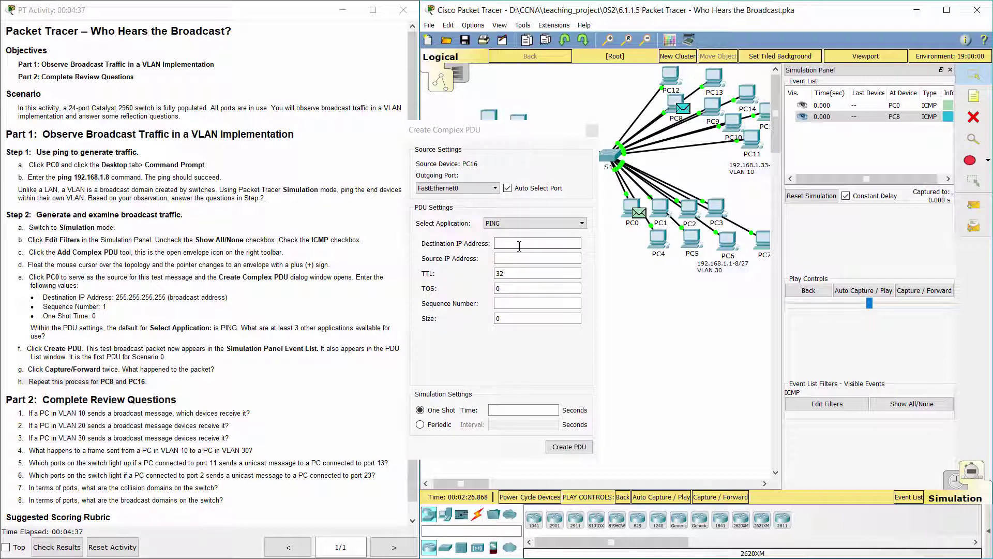
text(255)
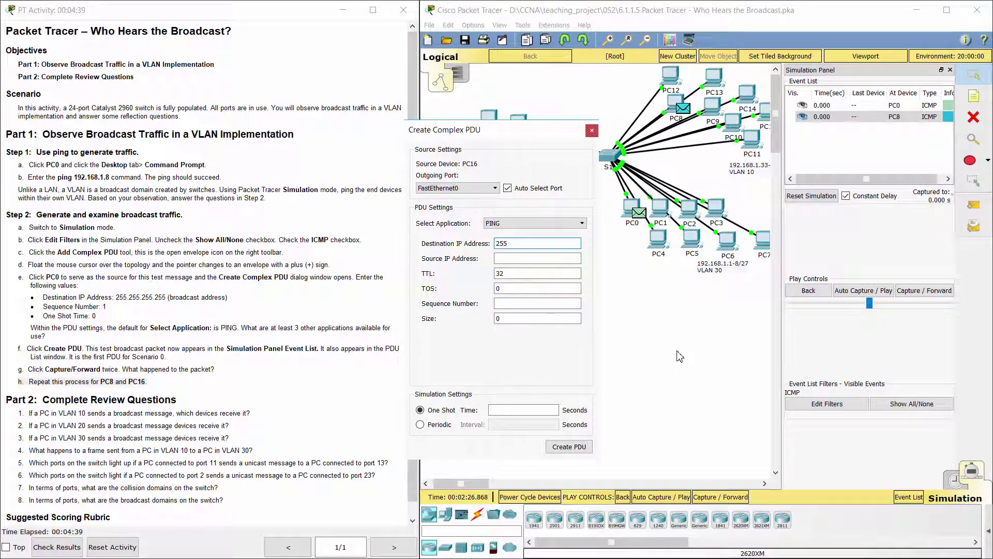
text(.255.255.255)
- Set the PC16 PDU's sequence number to 1 and one-shot time to 0 seconds, and create it
key(Tab)
key(Tab)
key(Tab)
key(Tab)
text(1)
click(532, 410)
text(0)
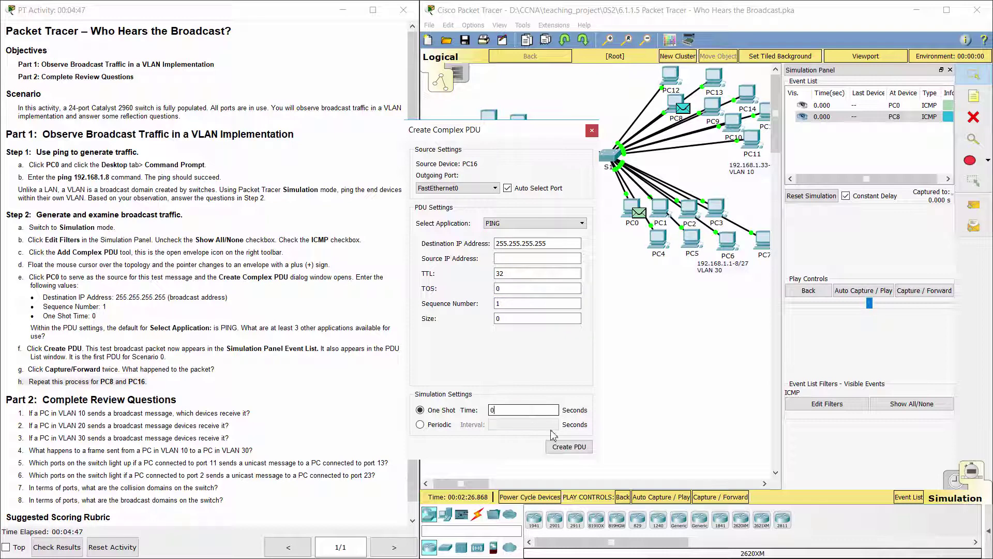
click(567, 446)
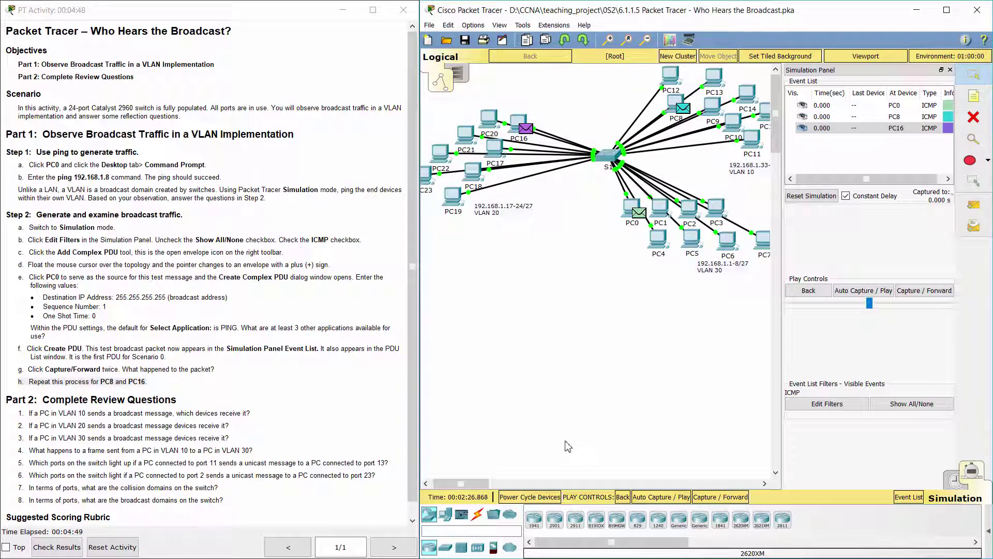
- Capture the broadcasts from PC0, PC8 and PC16 forward two steps in the simulation
click(729, 497)
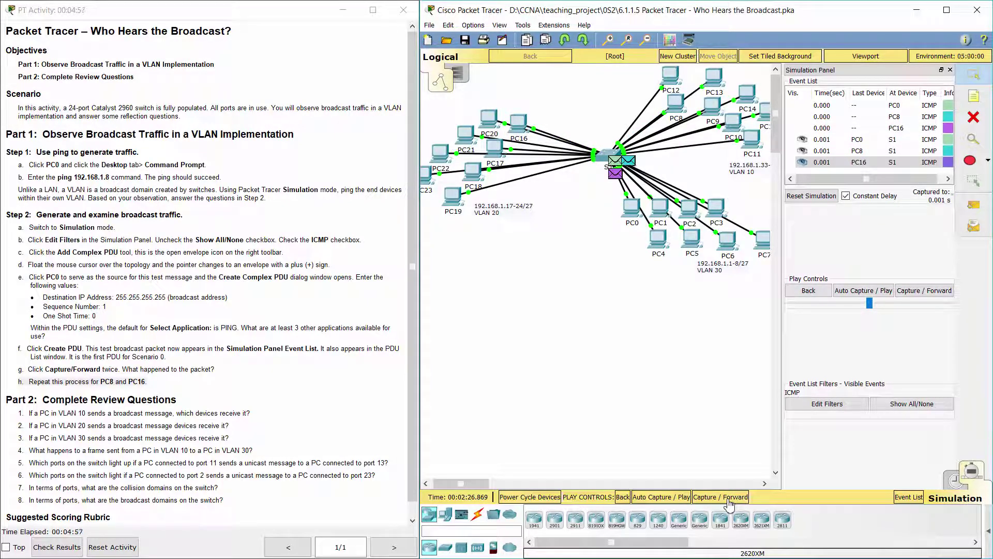
click(729, 500)
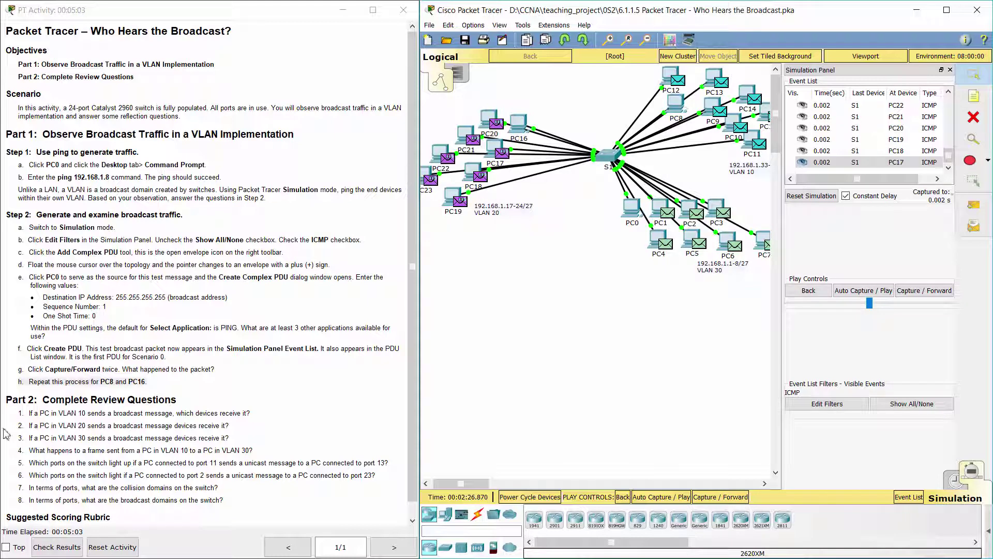
- Read Part 2 review questions 1 to 4 on broadcasts in each VLAN and frames sent from VLAN 10 to VLAN 30
click(9, 410)
drag(5, 399, 196, 403)
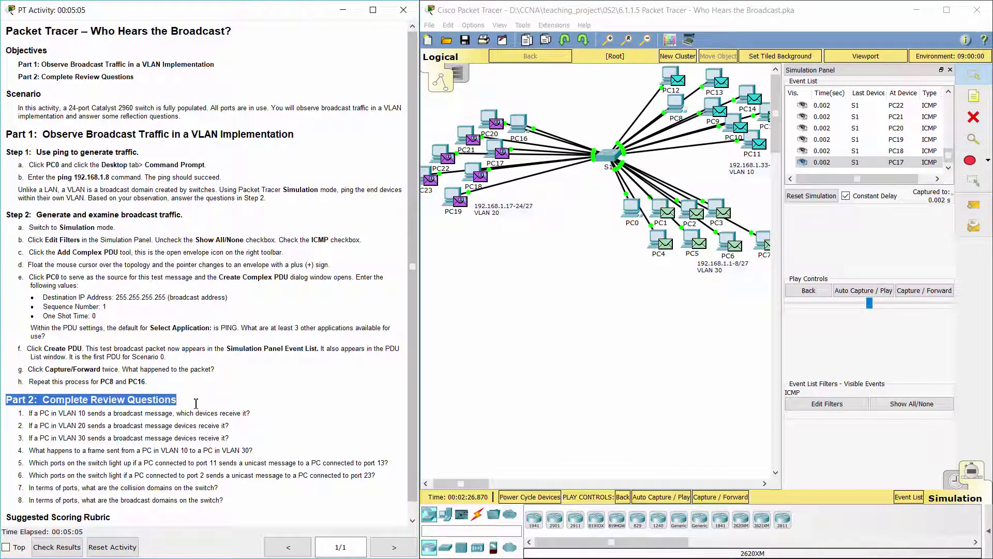
drag(17, 413, 258, 416)
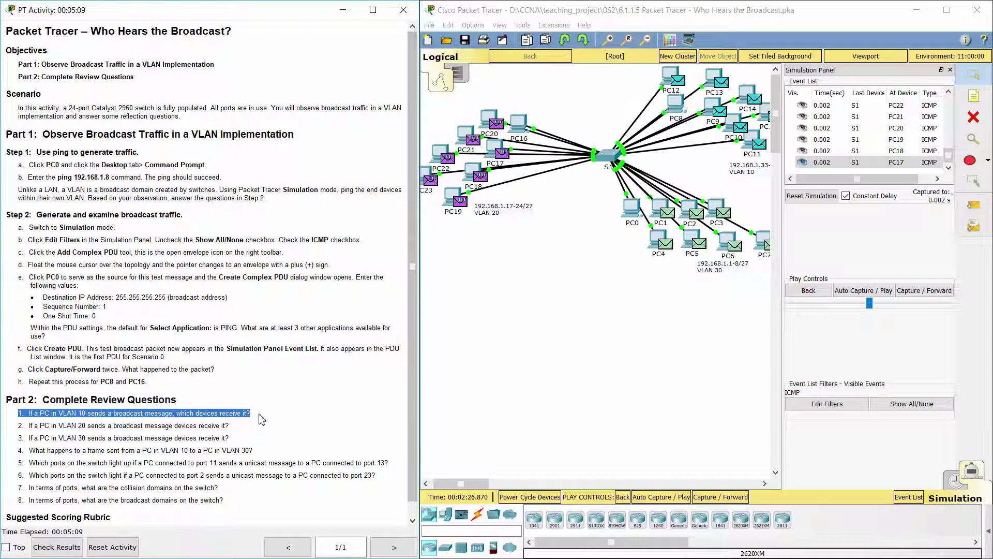
drag(15, 427, 240, 427)
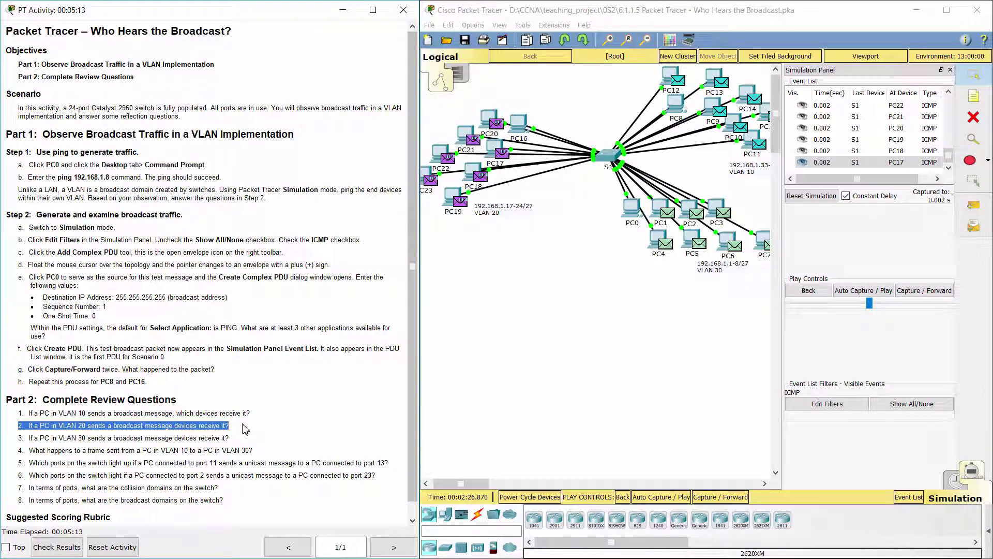
click(245, 429)
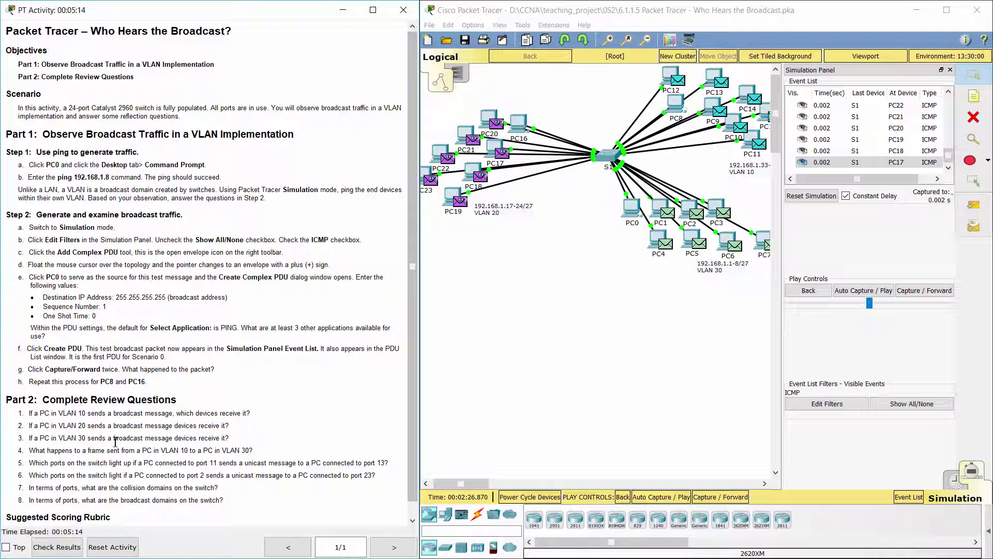
drag(19, 438, 245, 438)
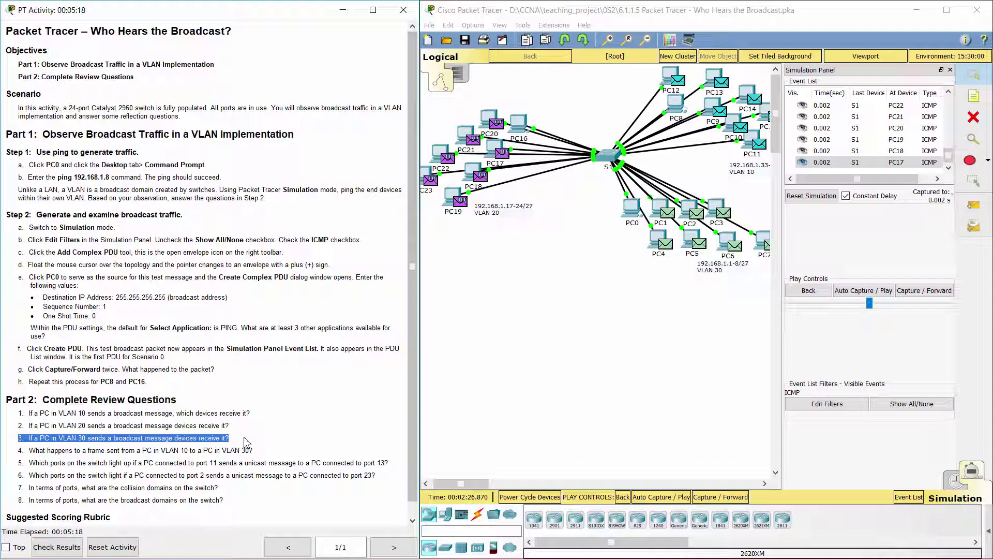
click(246, 442)
scroll(246, 443, down, 1)
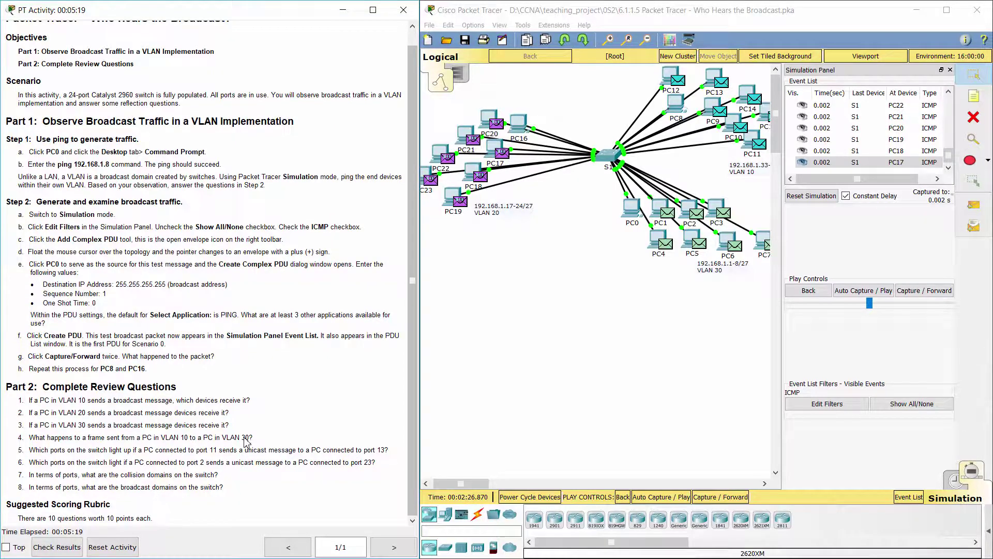
drag(11, 443, 269, 443)
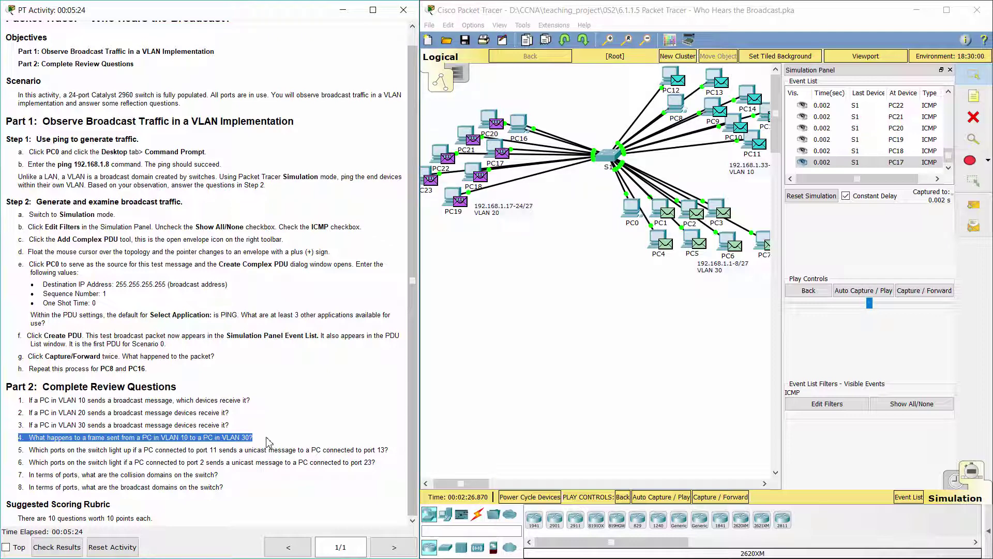
click(269, 443)
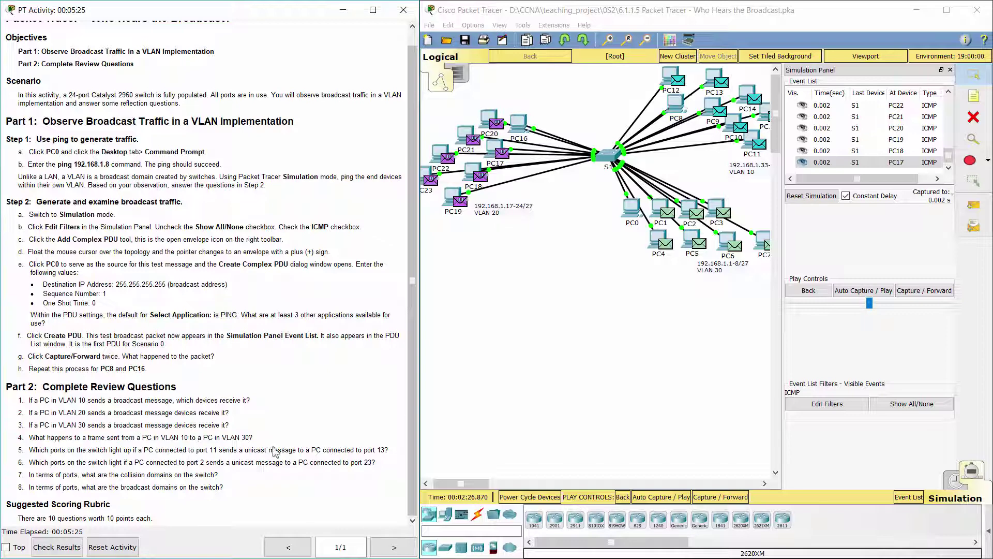
- Read review questions 5 to 8 on unicast port activity, collision domains and broadcast domains on the switch
drag(26, 450, 399, 458)
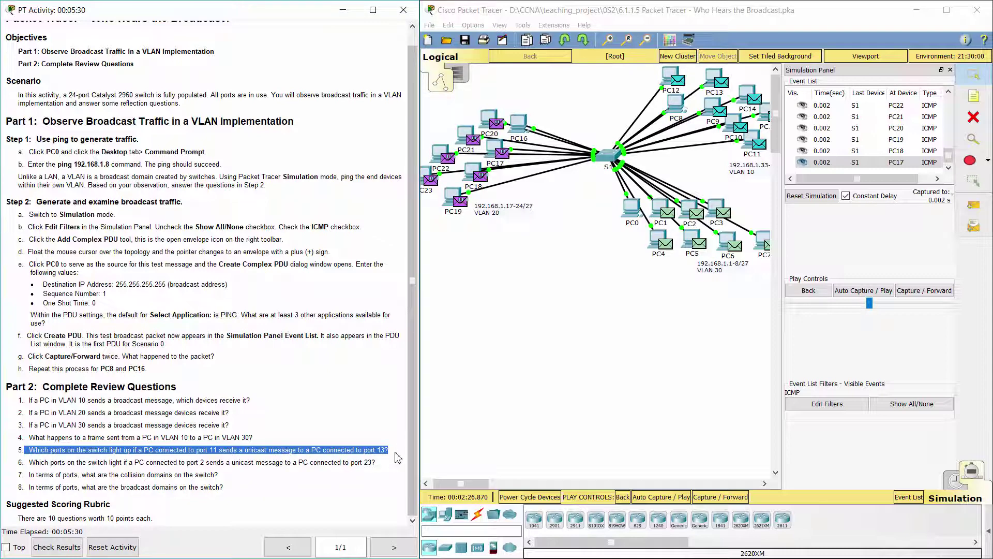
click(398, 456)
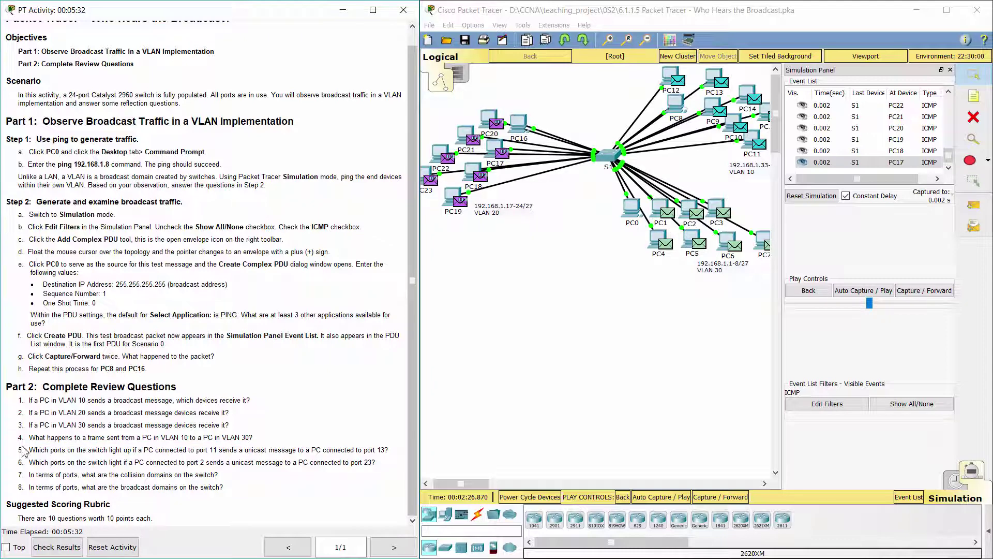
drag(14, 462, 387, 469)
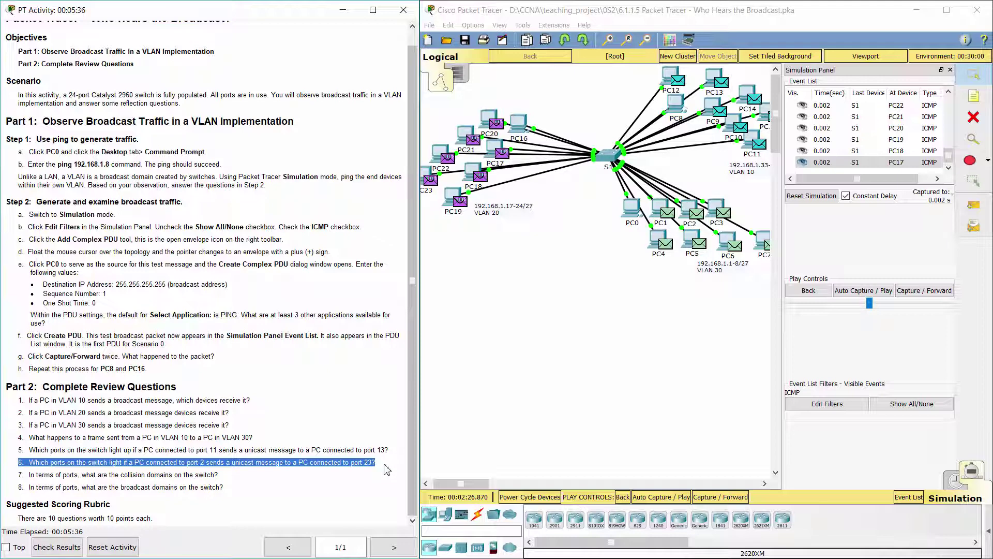
click(387, 469)
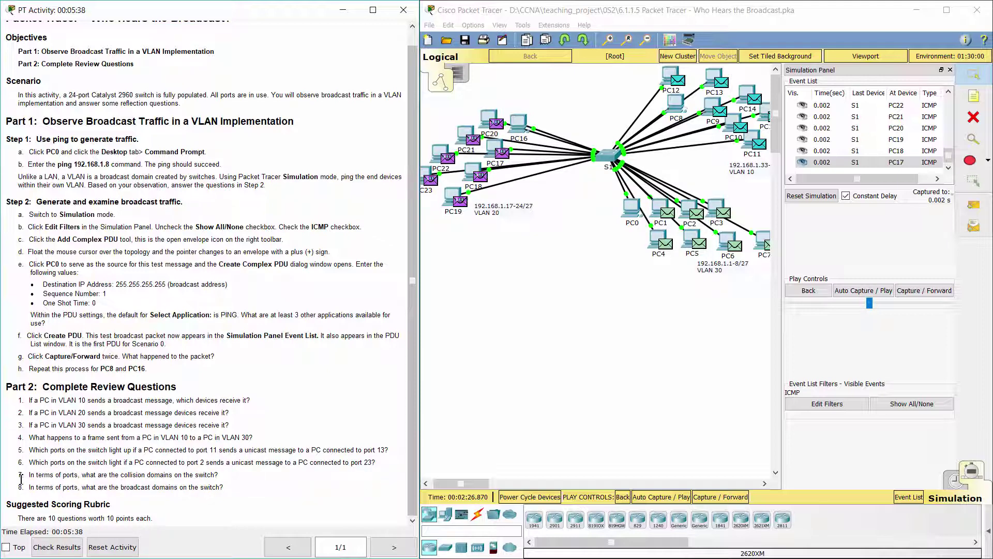
drag(17, 474, 234, 481)
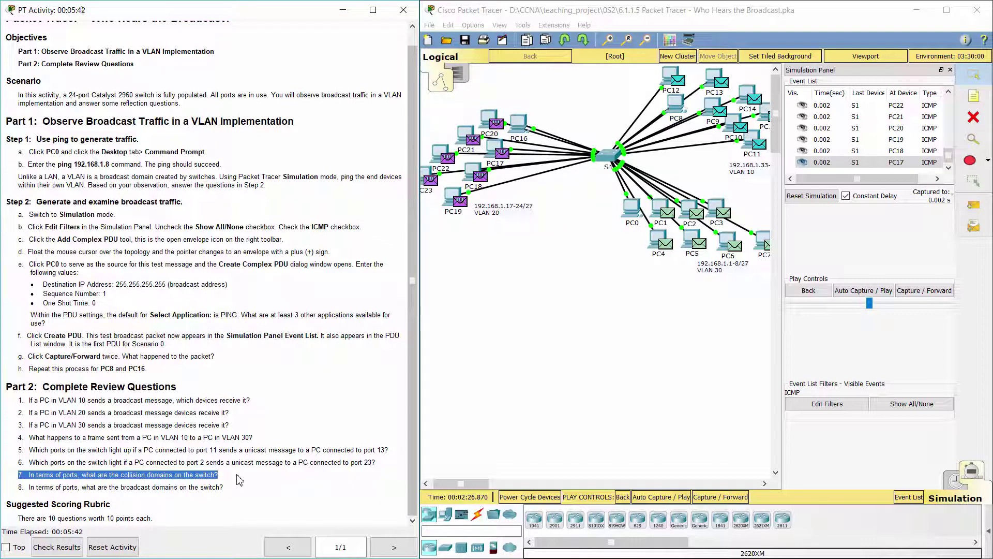
click(240, 479)
drag(18, 487, 248, 492)
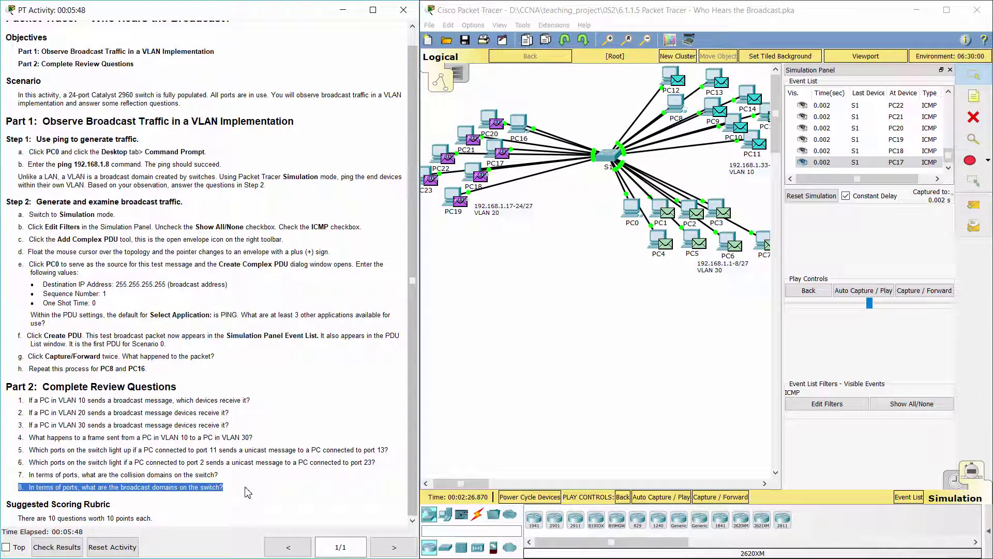
click(248, 492)
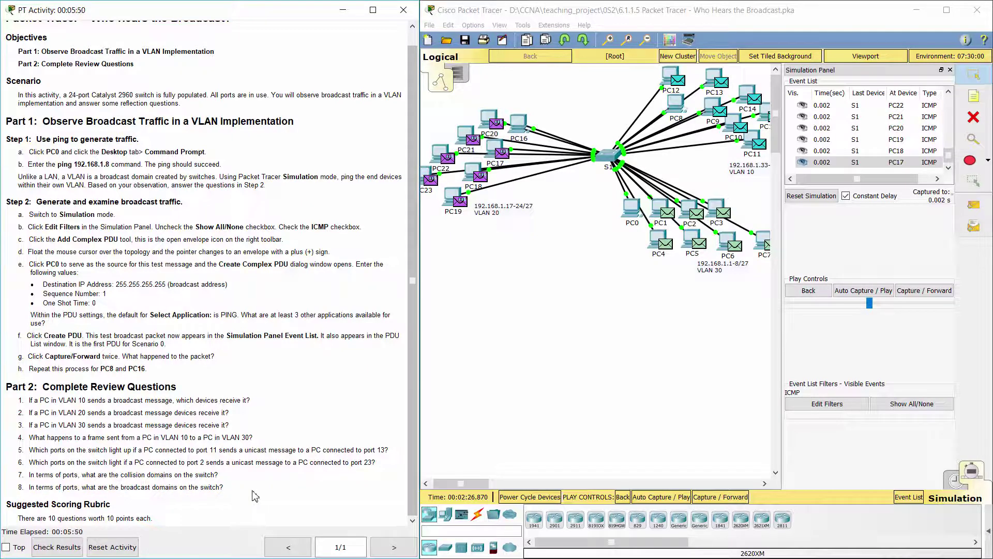